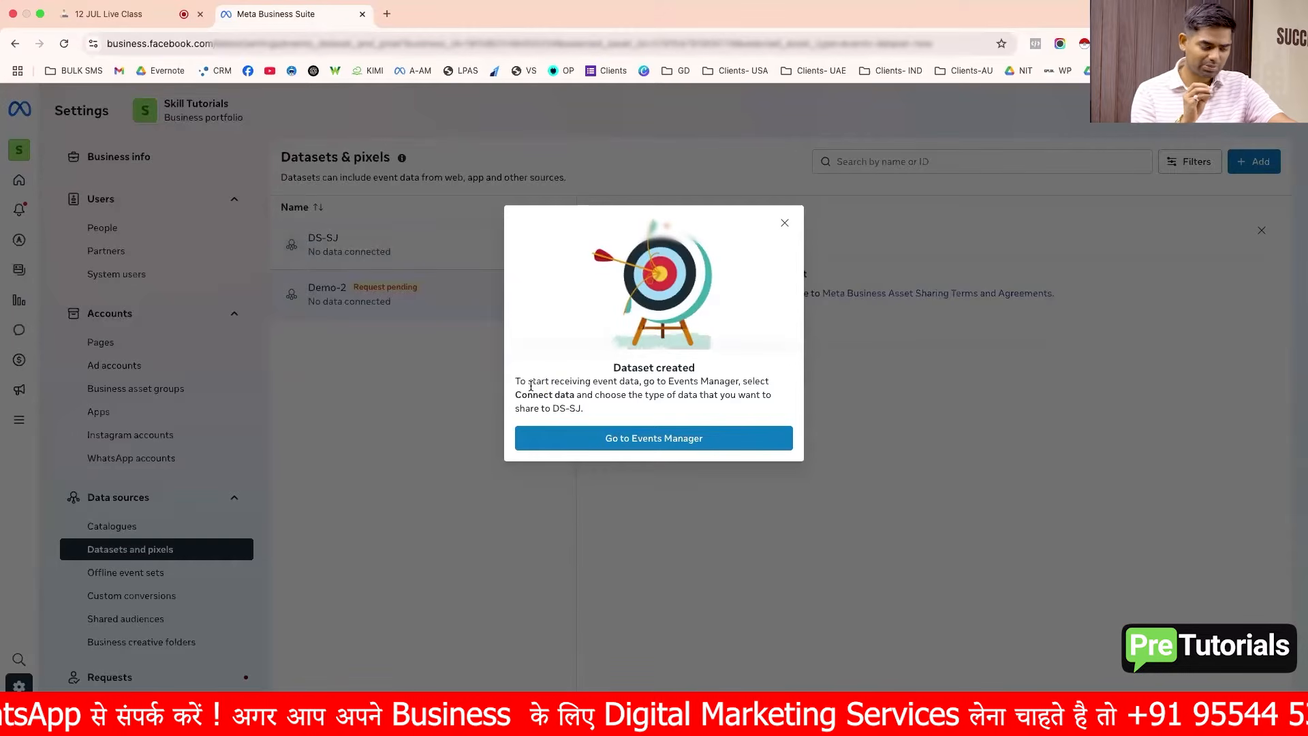
Step: Open the new DS-SJ dataset in Events Manager in a new tab, then return to the Business Settings tab
drag(513, 384, 644, 383)
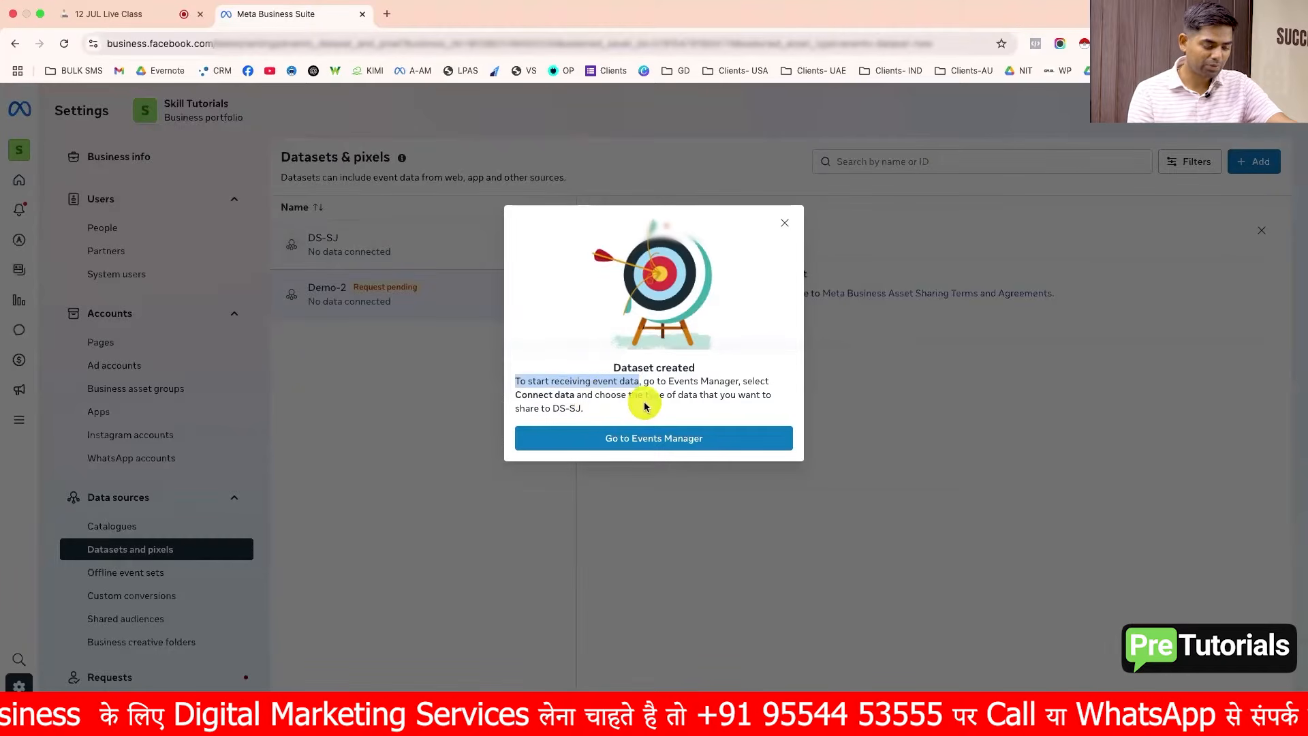
click(661, 446)
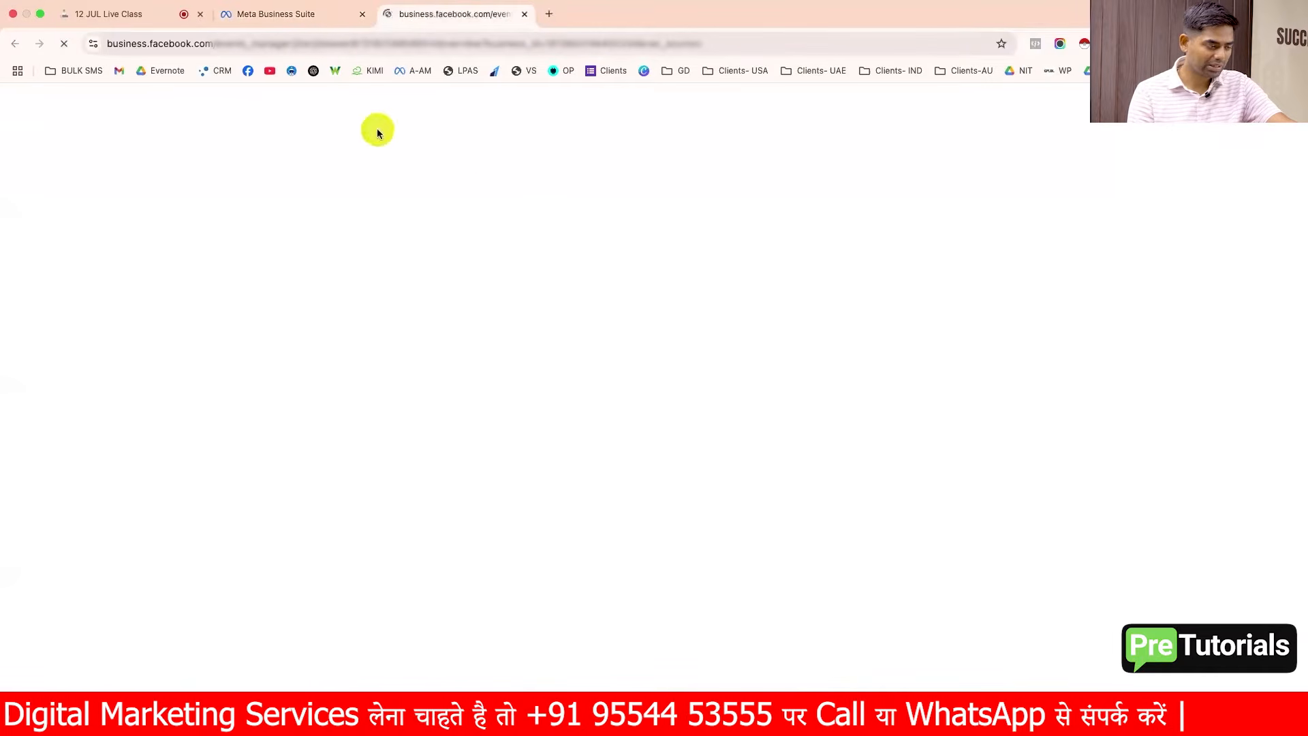
click(314, 14)
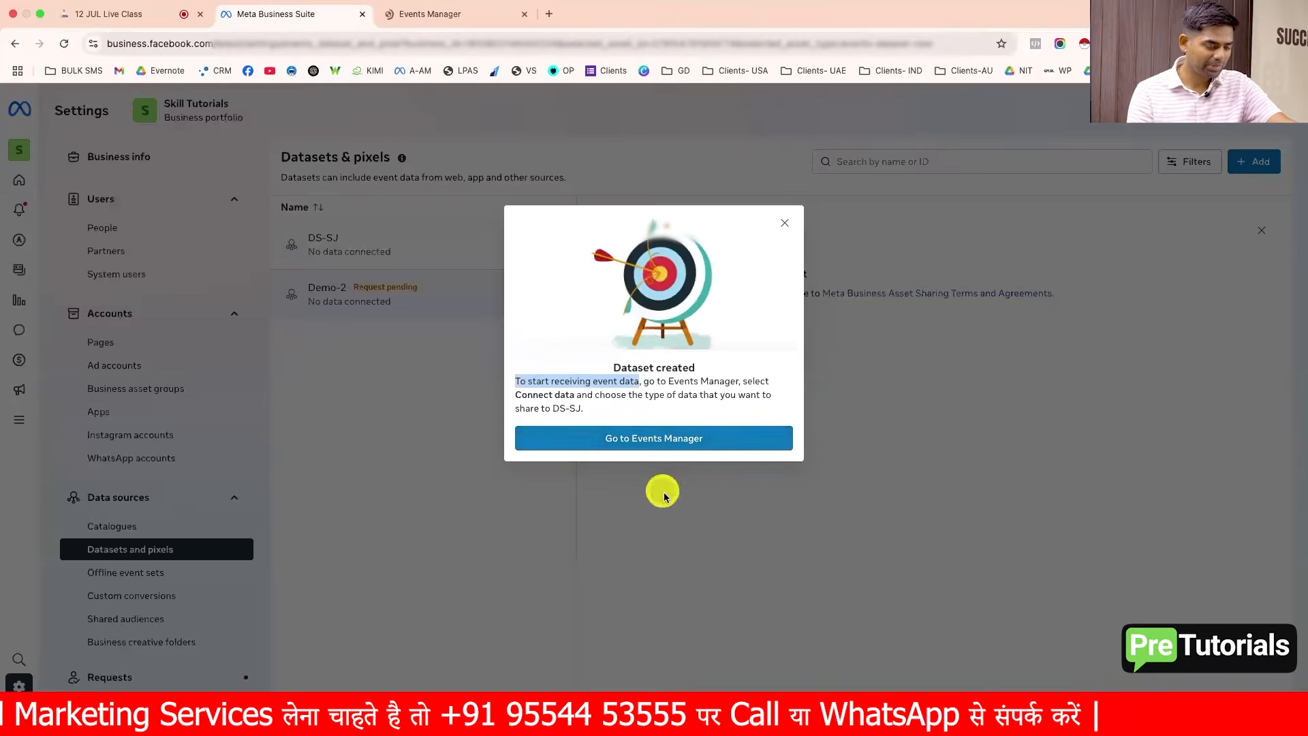
click(452, 15)
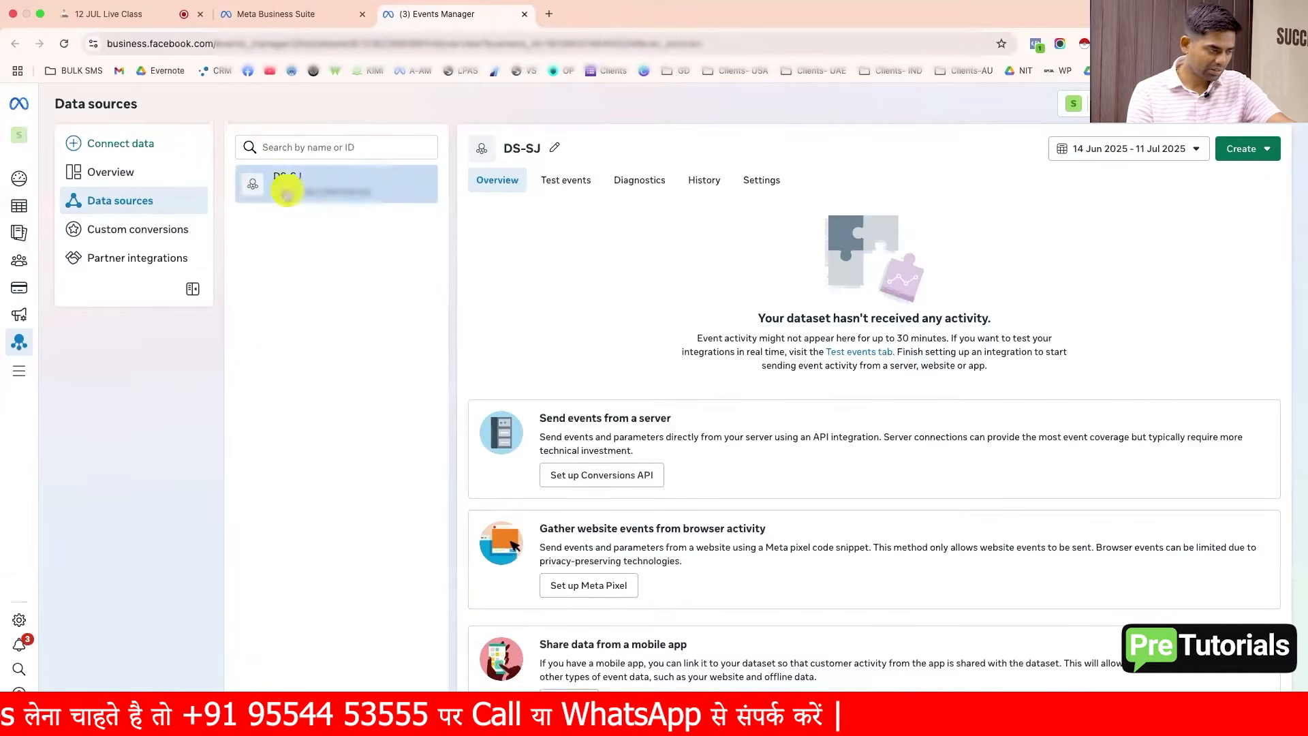
click(308, 15)
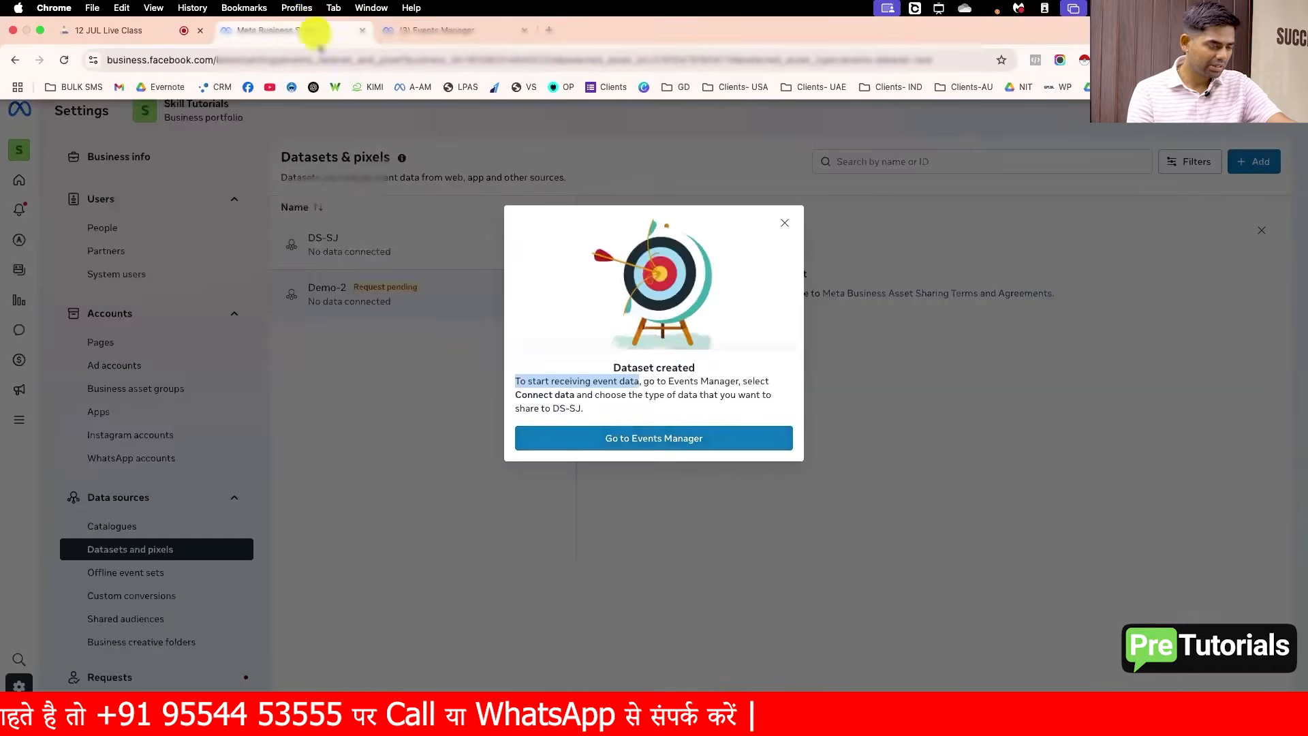
Step: Close the dataset-created dialog and open the DS-SJ dataset's details panel
click(784, 223)
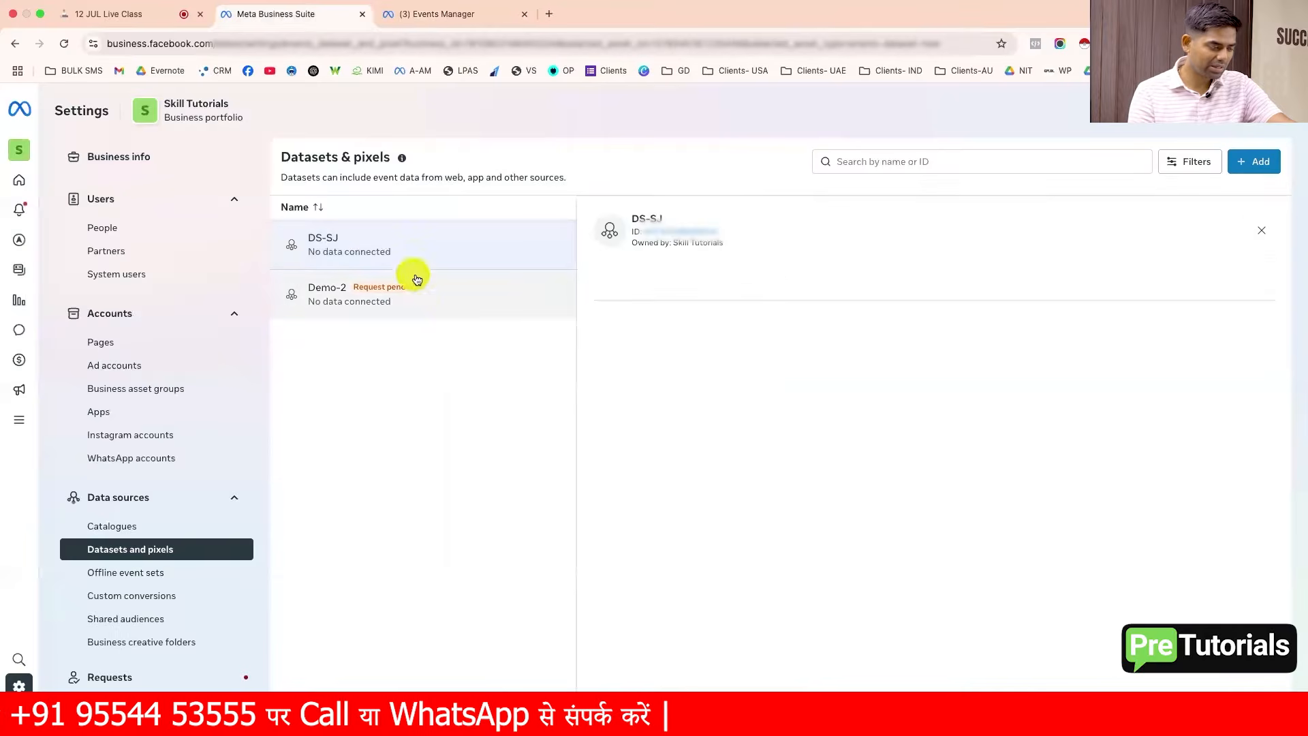
click(426, 306)
click(409, 250)
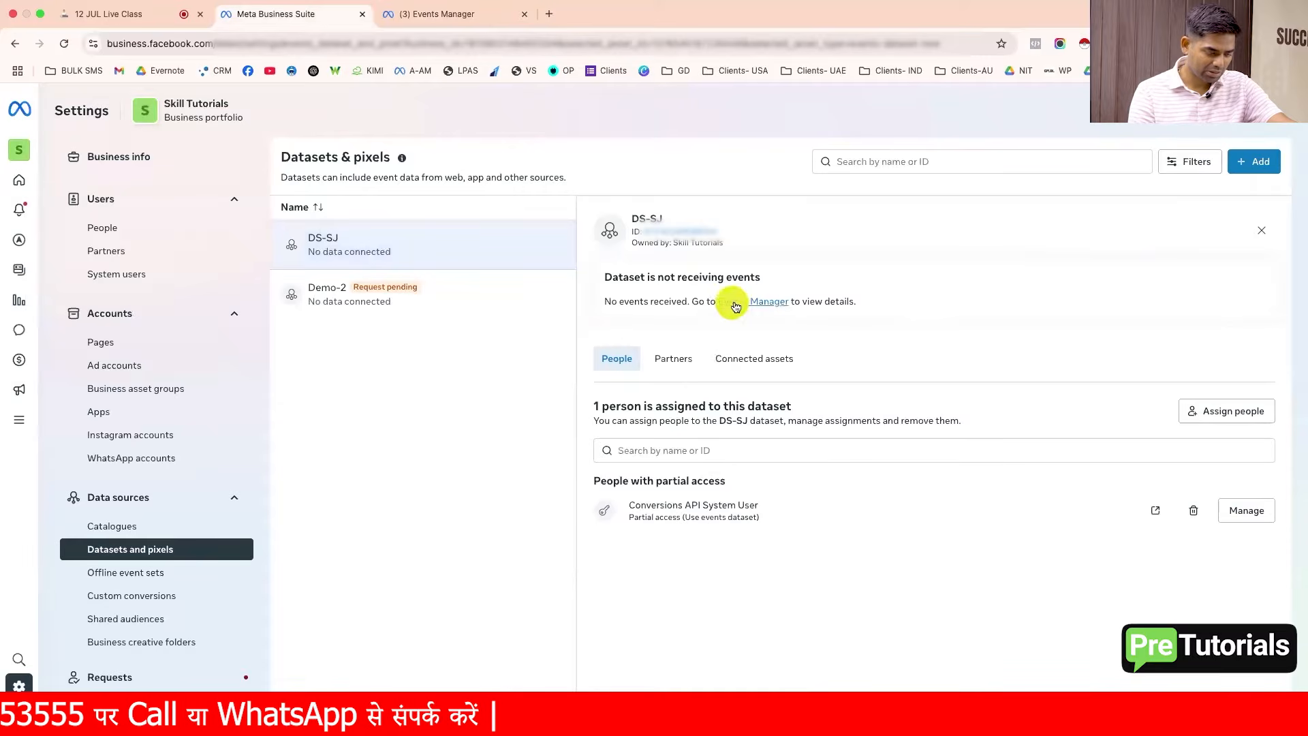
drag(603, 304, 683, 304)
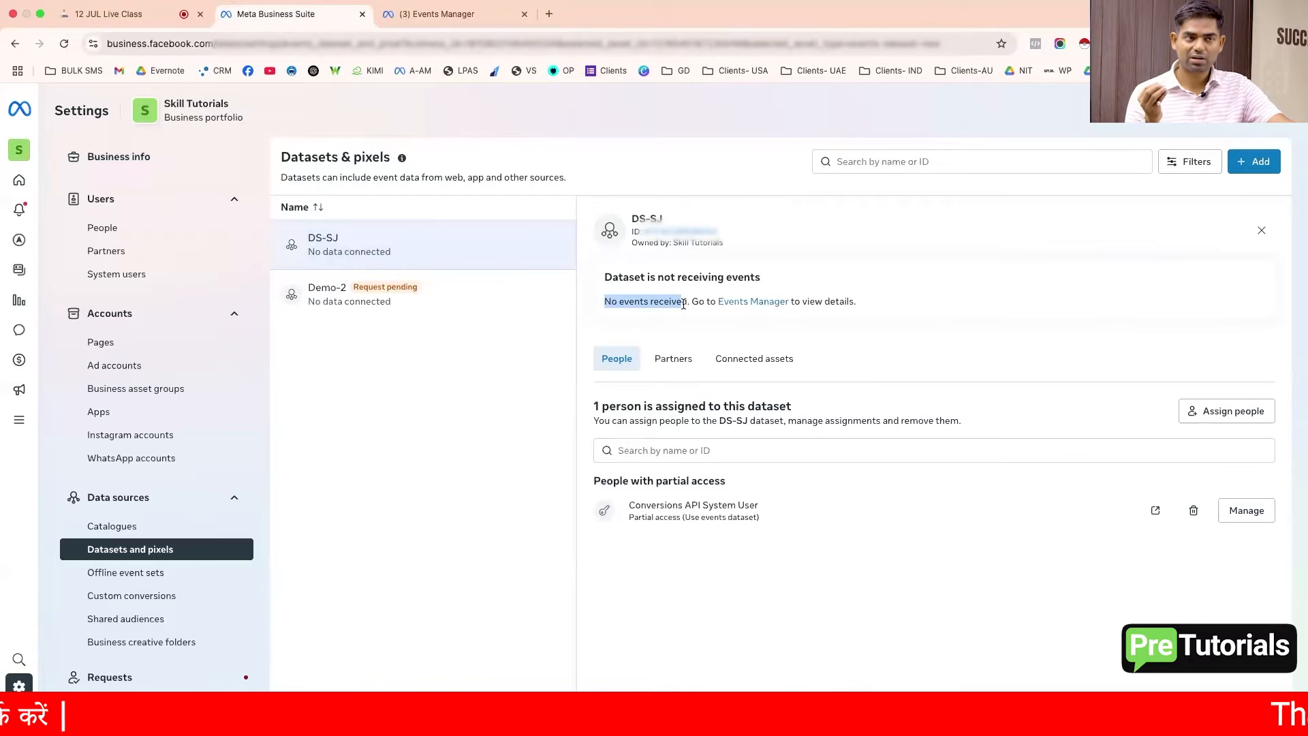
click(684, 303)
drag(687, 302, 591, 309)
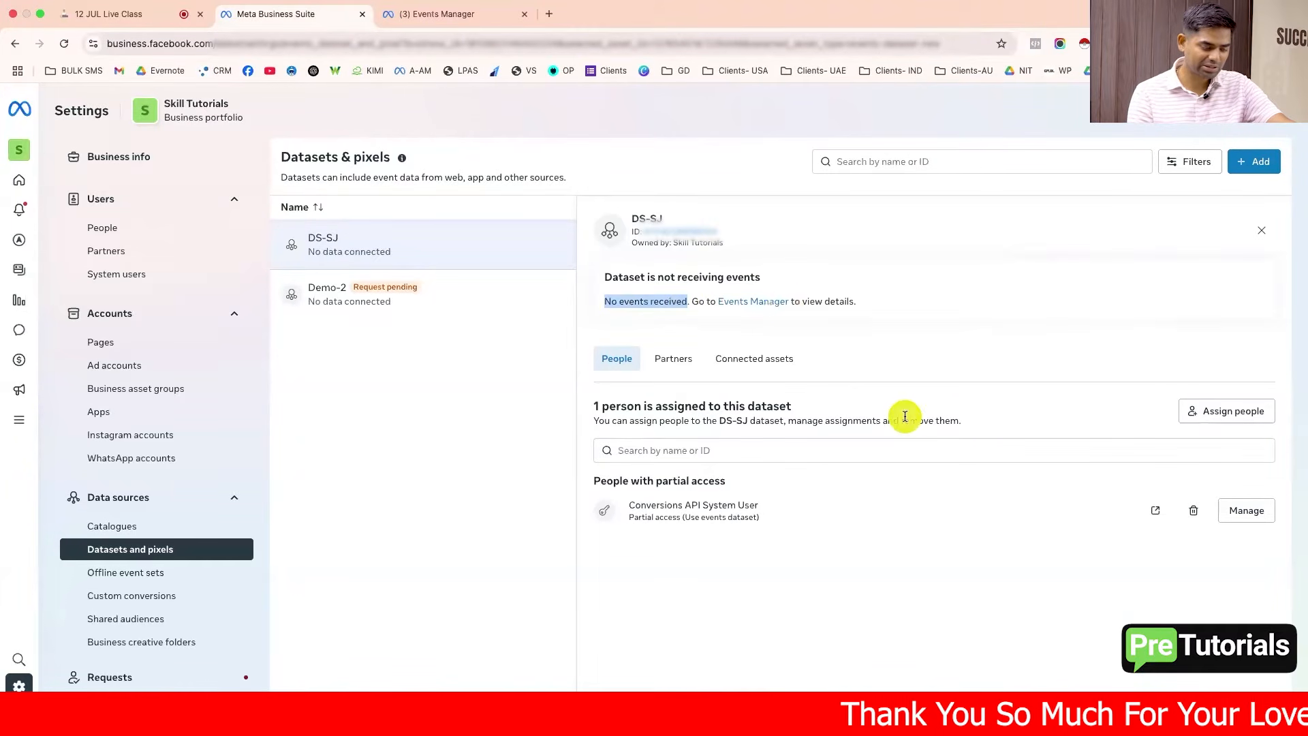
triple_click(627, 478)
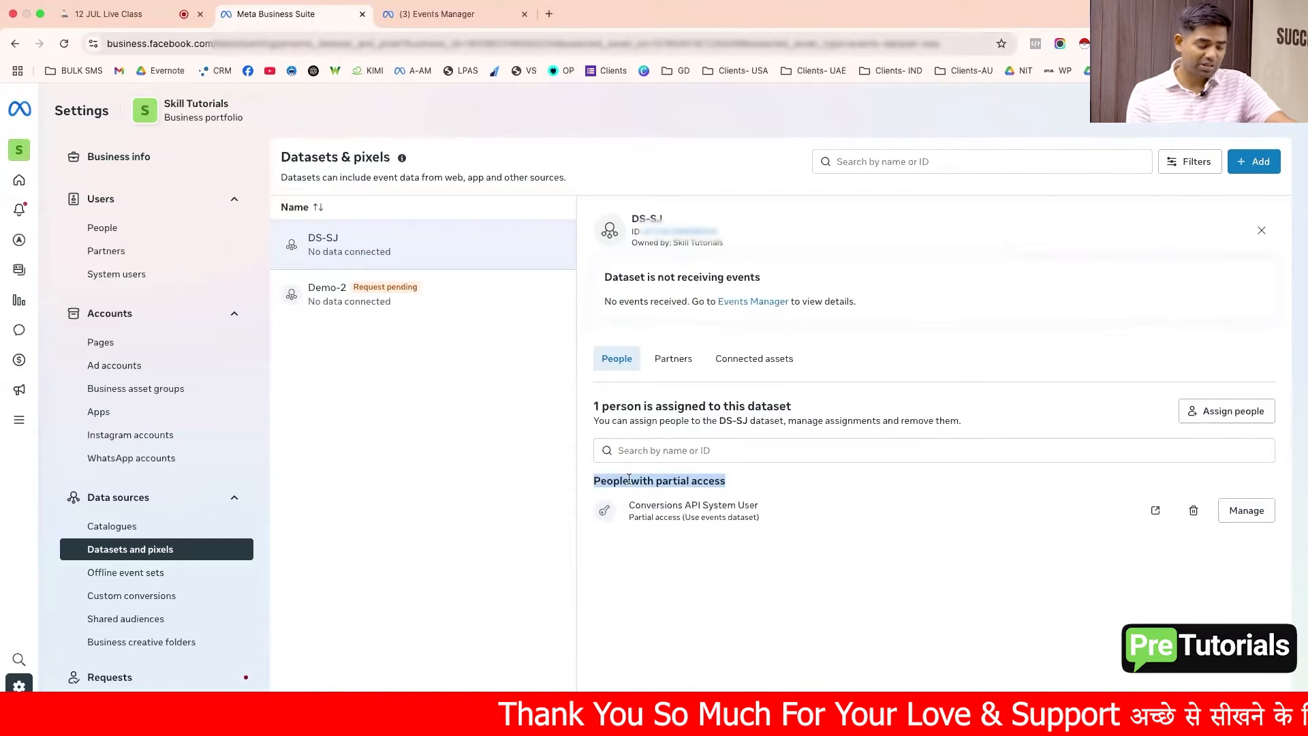
Step: Assign two people to the DS-SJ dataset with full control to manage the events dataset
click(1200, 416)
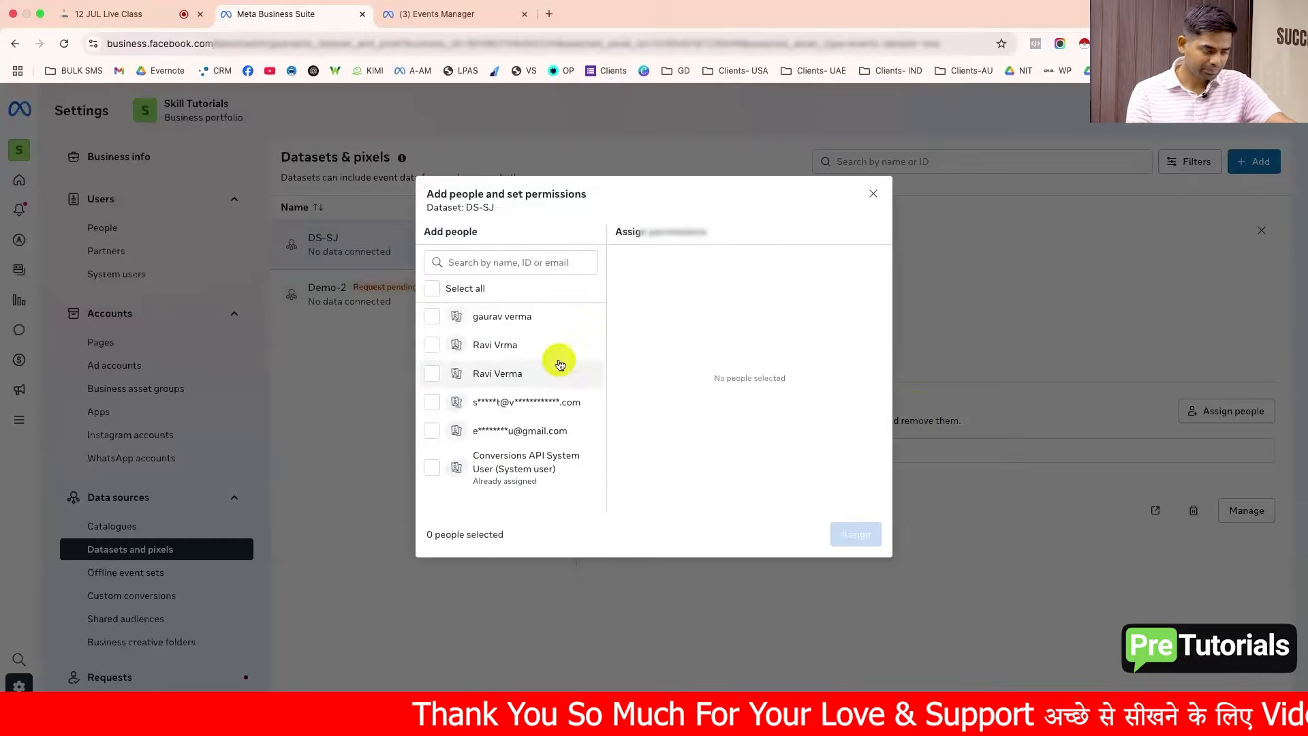
click(491, 343)
click(498, 374)
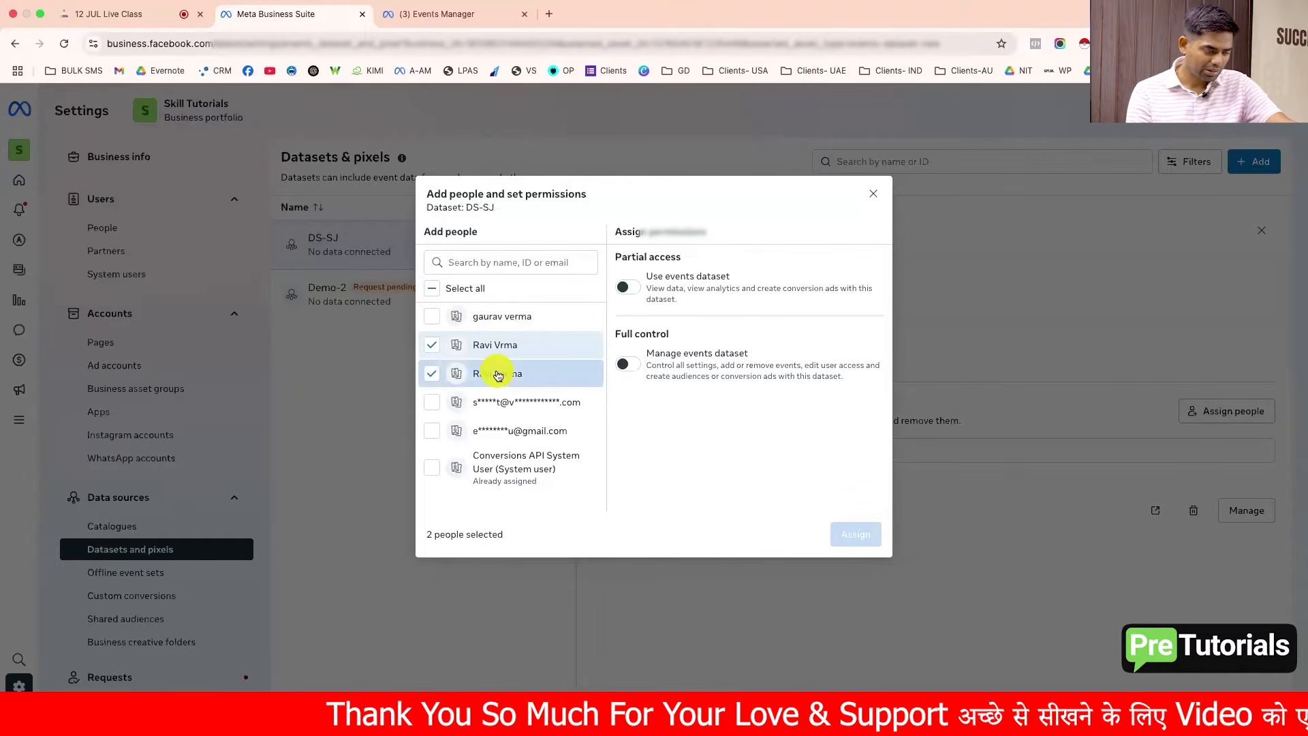
click(624, 364)
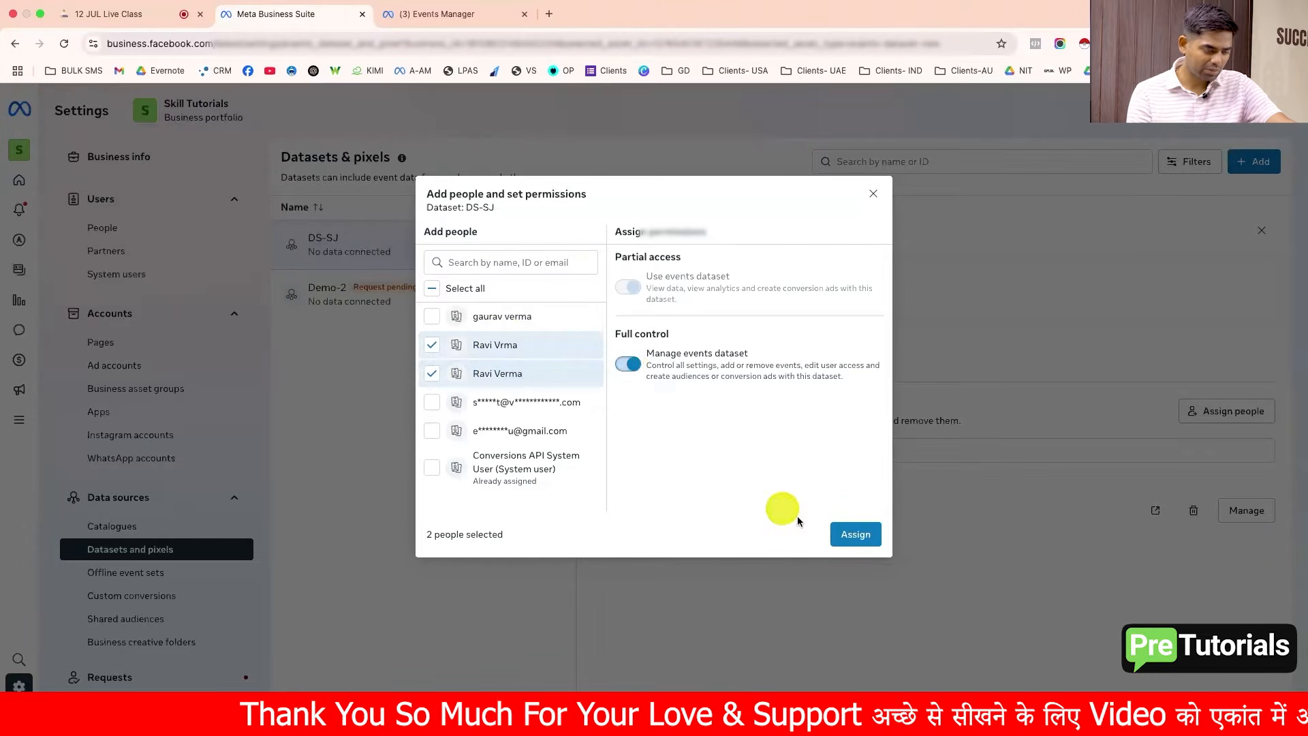
click(852, 538)
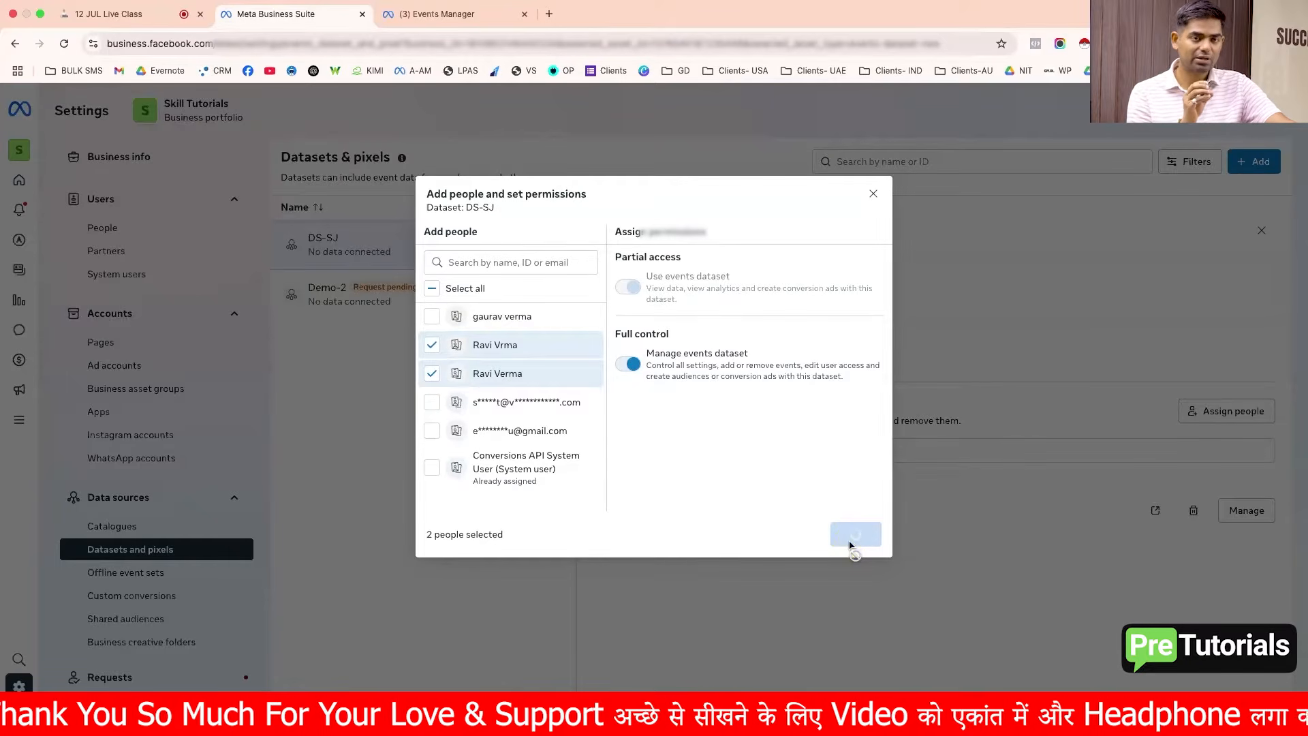
click(826, 470)
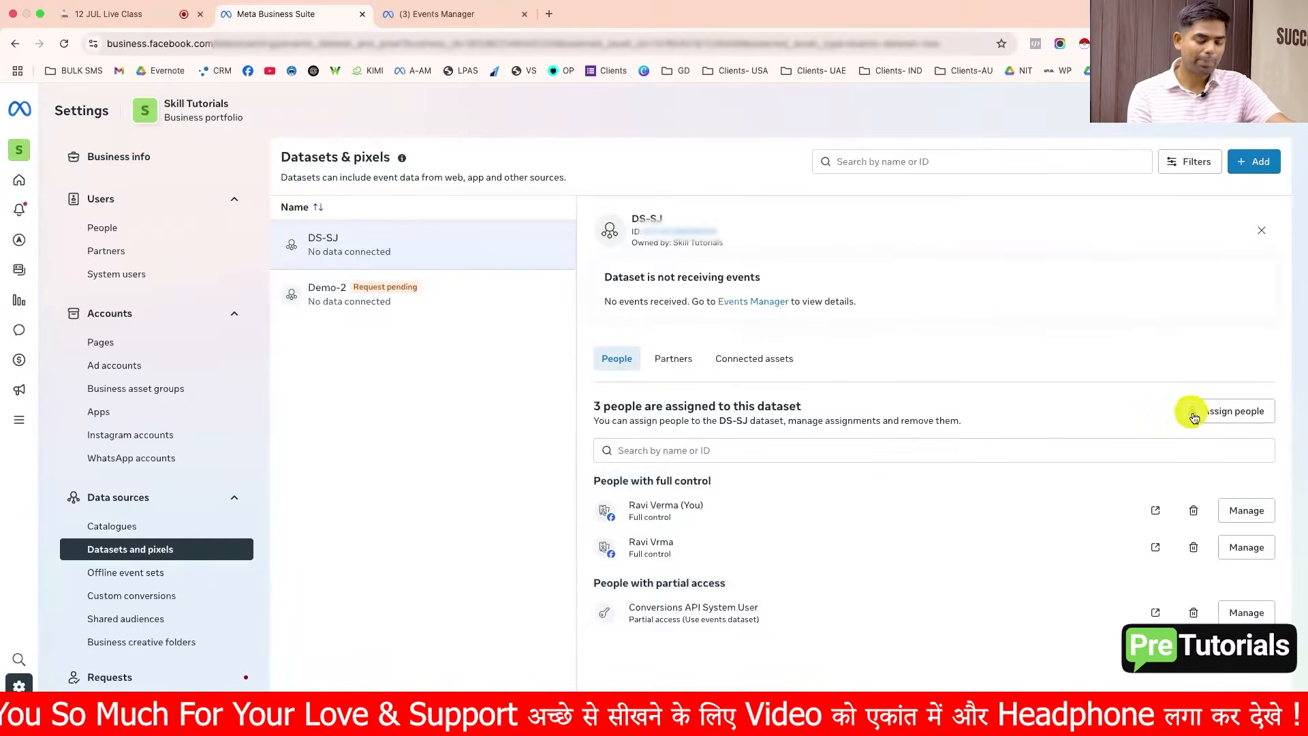
Step: Connect the Ad-Skill Tutorials ad account to the DS-SJ dataset as a connected asset
click(776, 363)
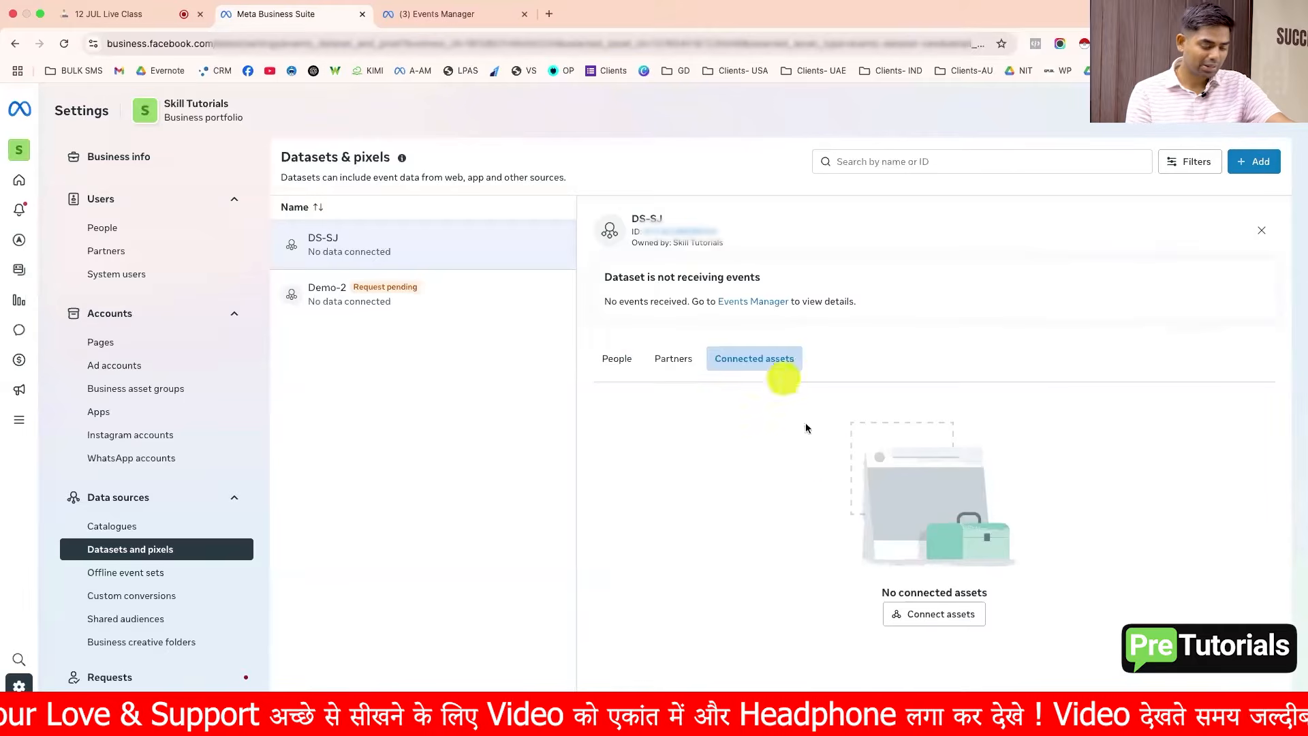
click(929, 614)
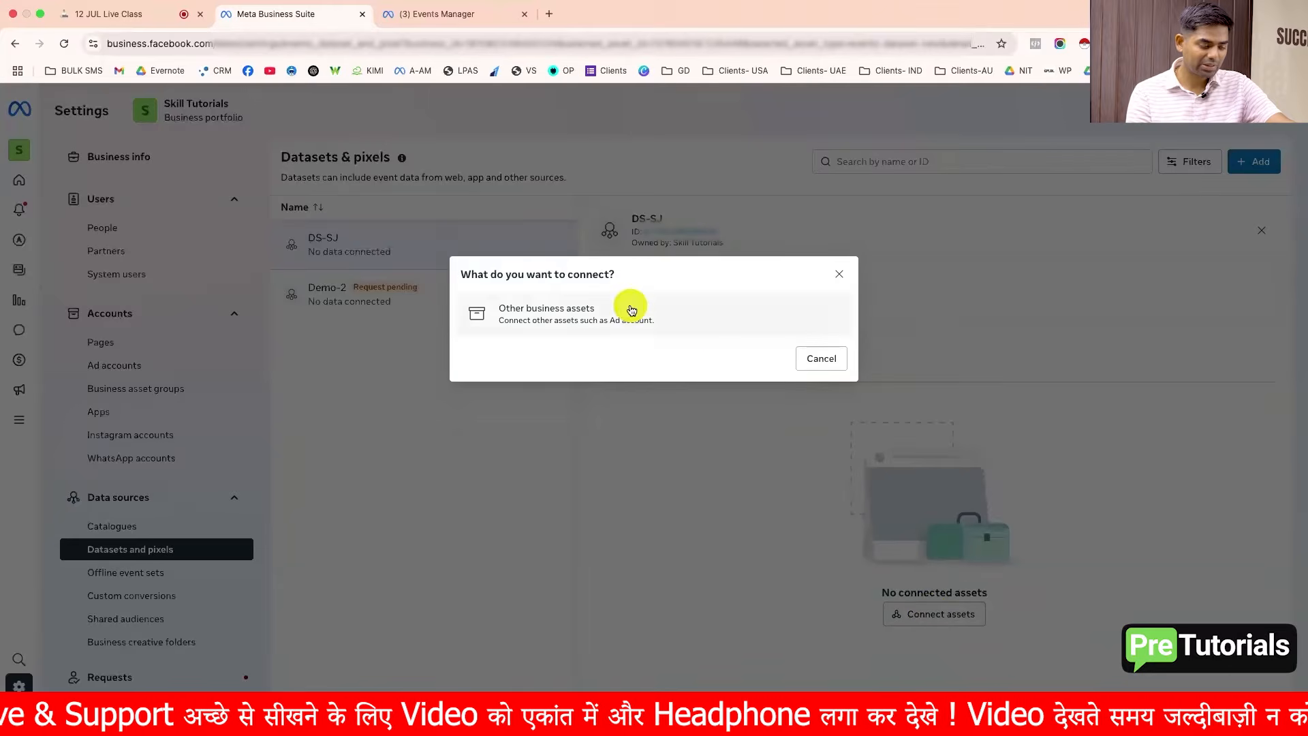
click(695, 320)
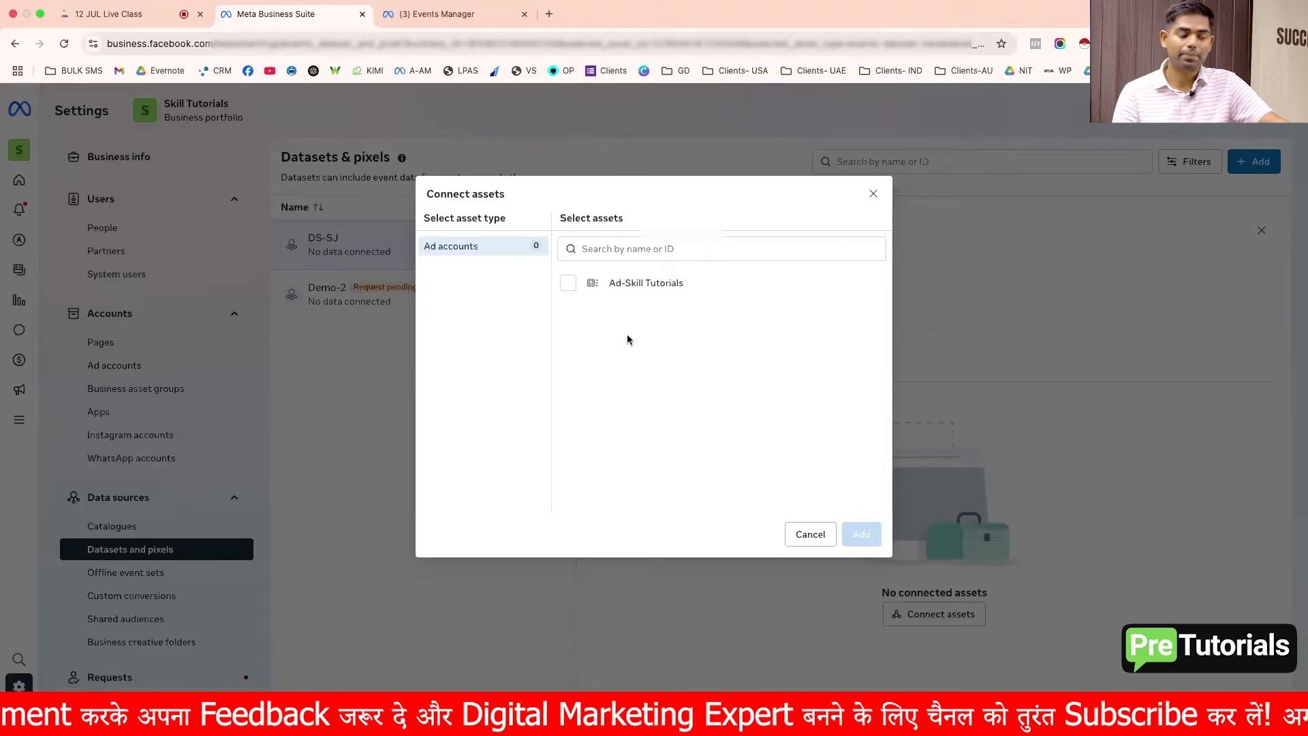
click(571, 288)
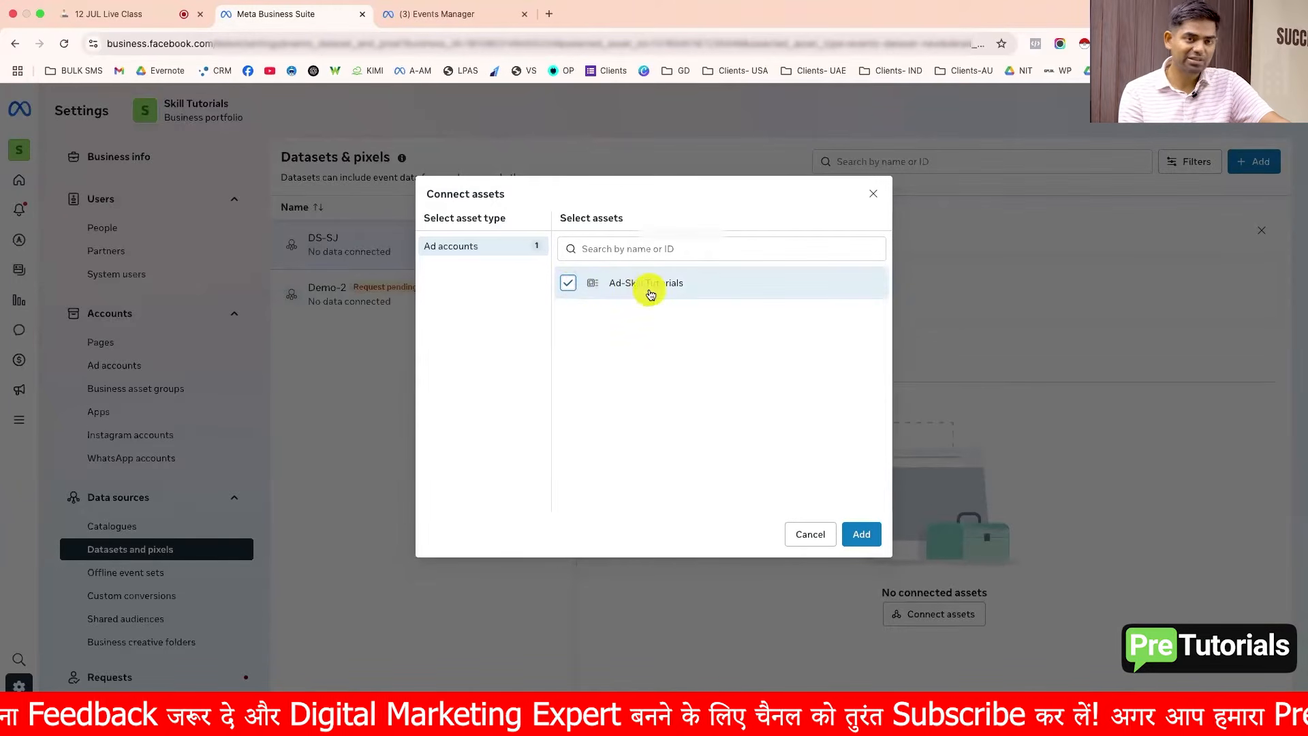
click(860, 534)
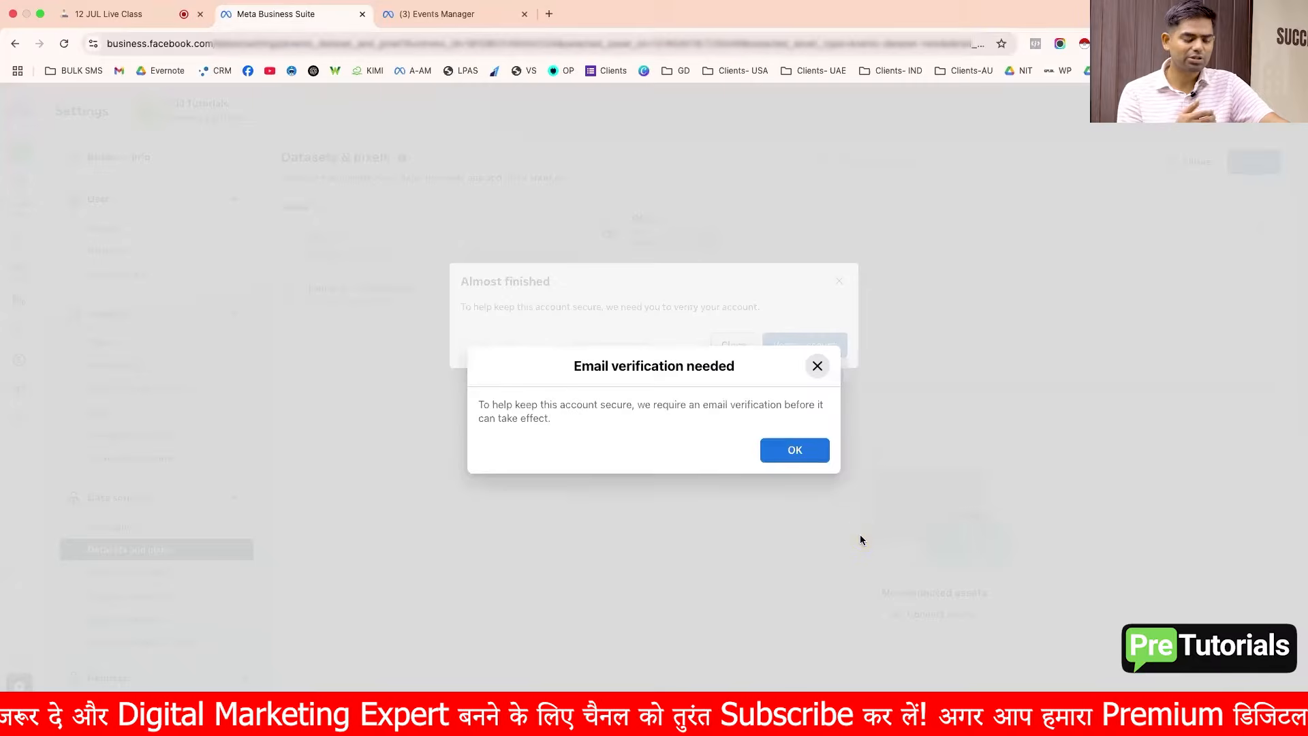
Step: Start account verification and request a confirmation code by email to the business email address
click(795, 450)
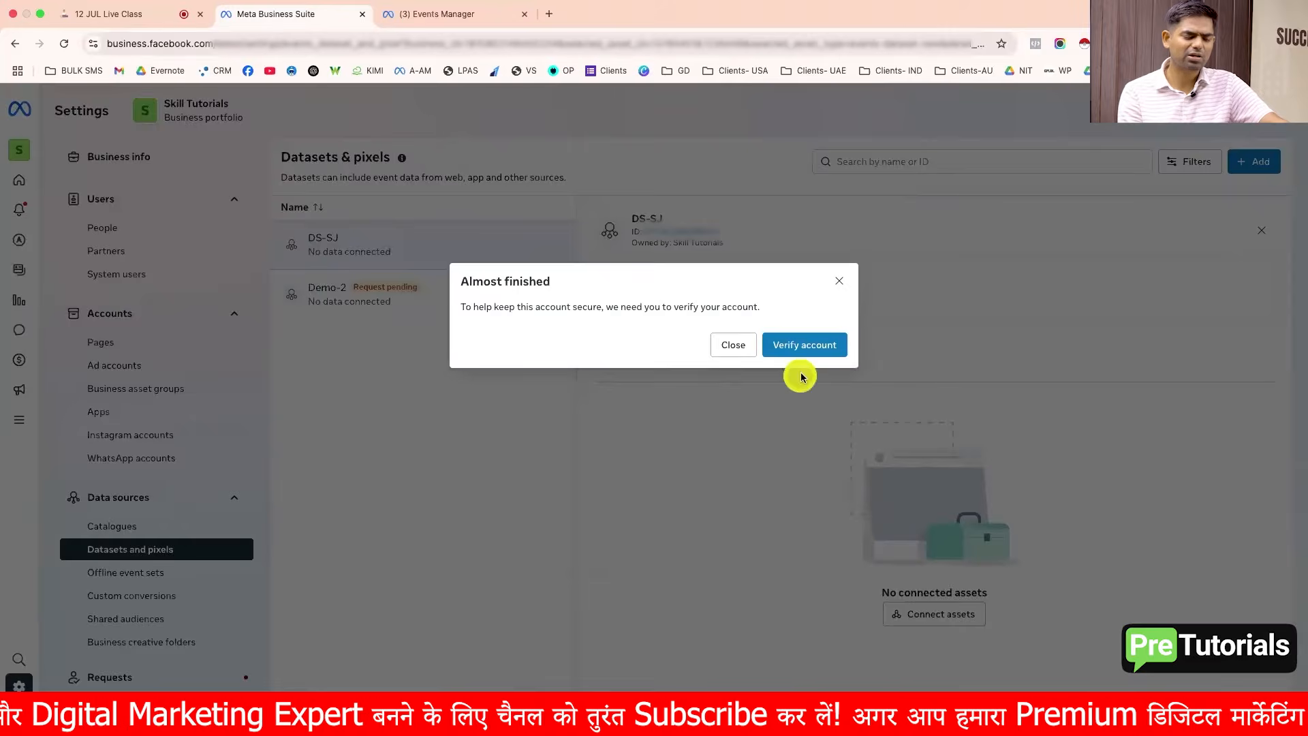
click(807, 358)
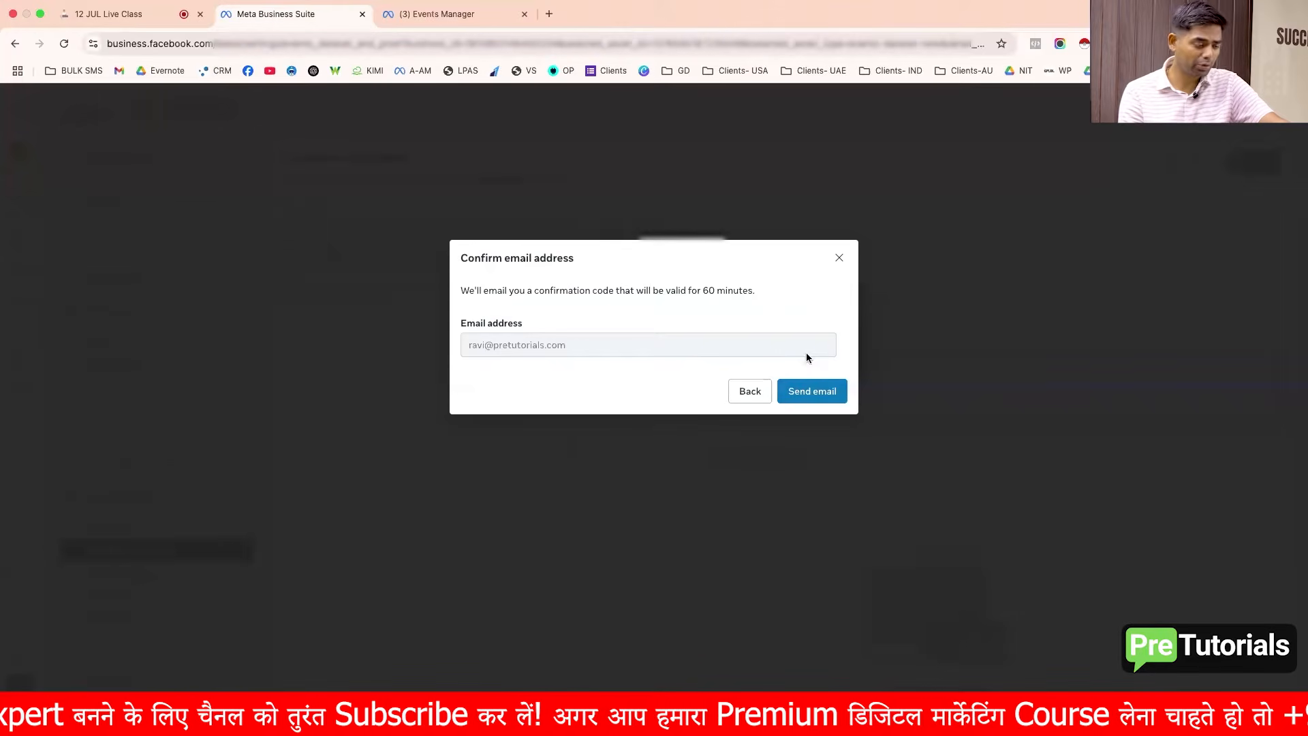
click(804, 353)
click(817, 401)
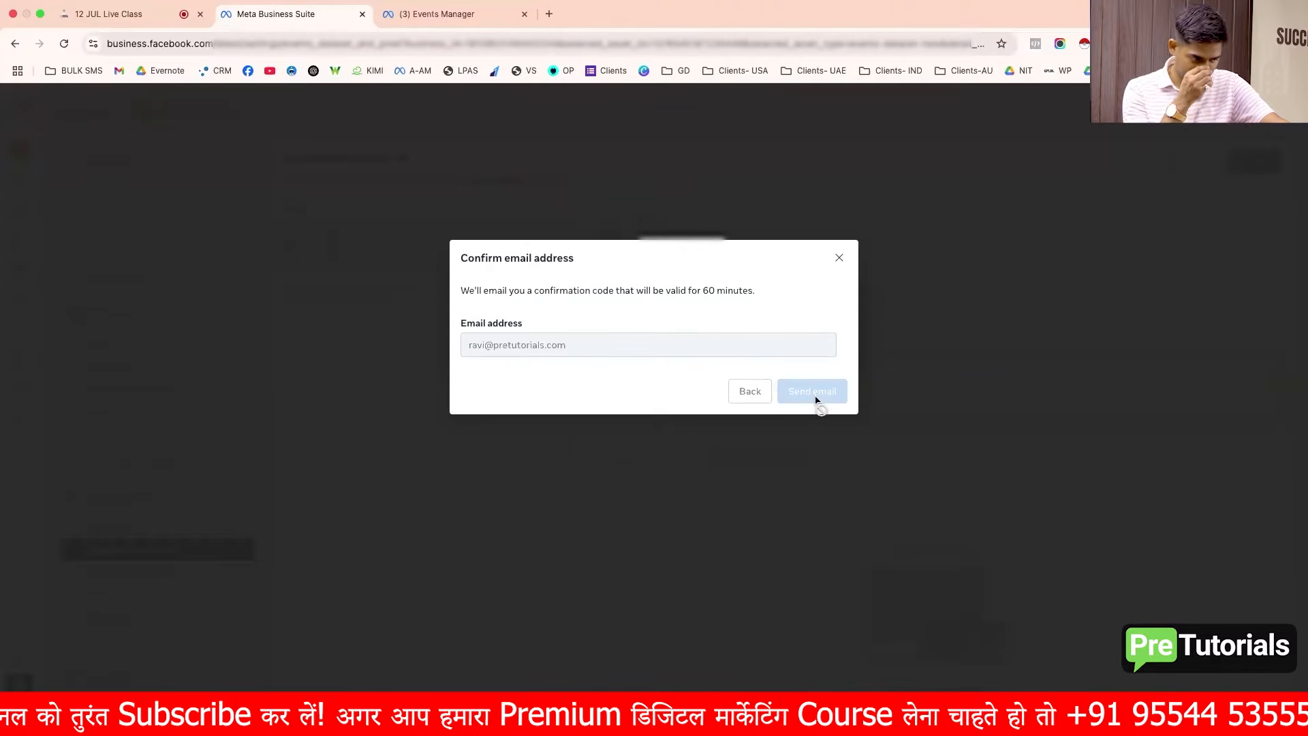
Step: Switch to Mail, open Facebook's verification email and copy the verification code
key(ctrl+Left)
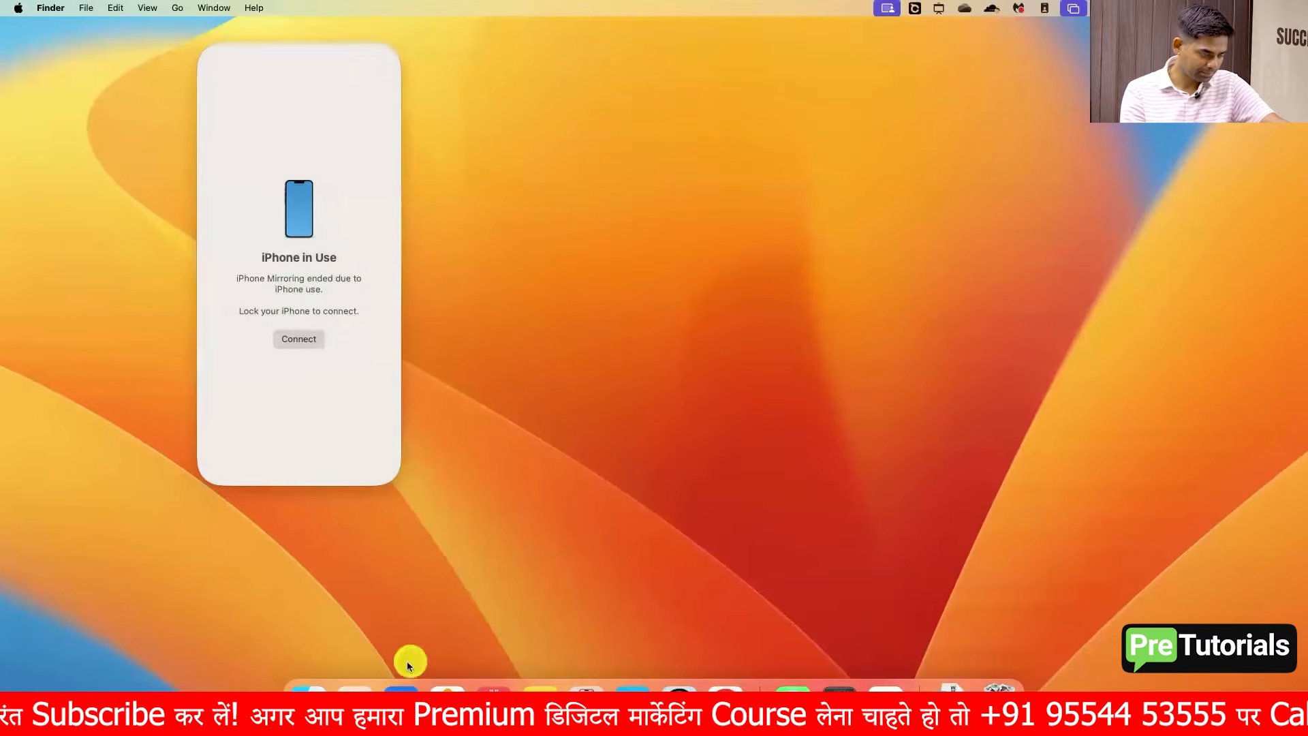
click(402, 688)
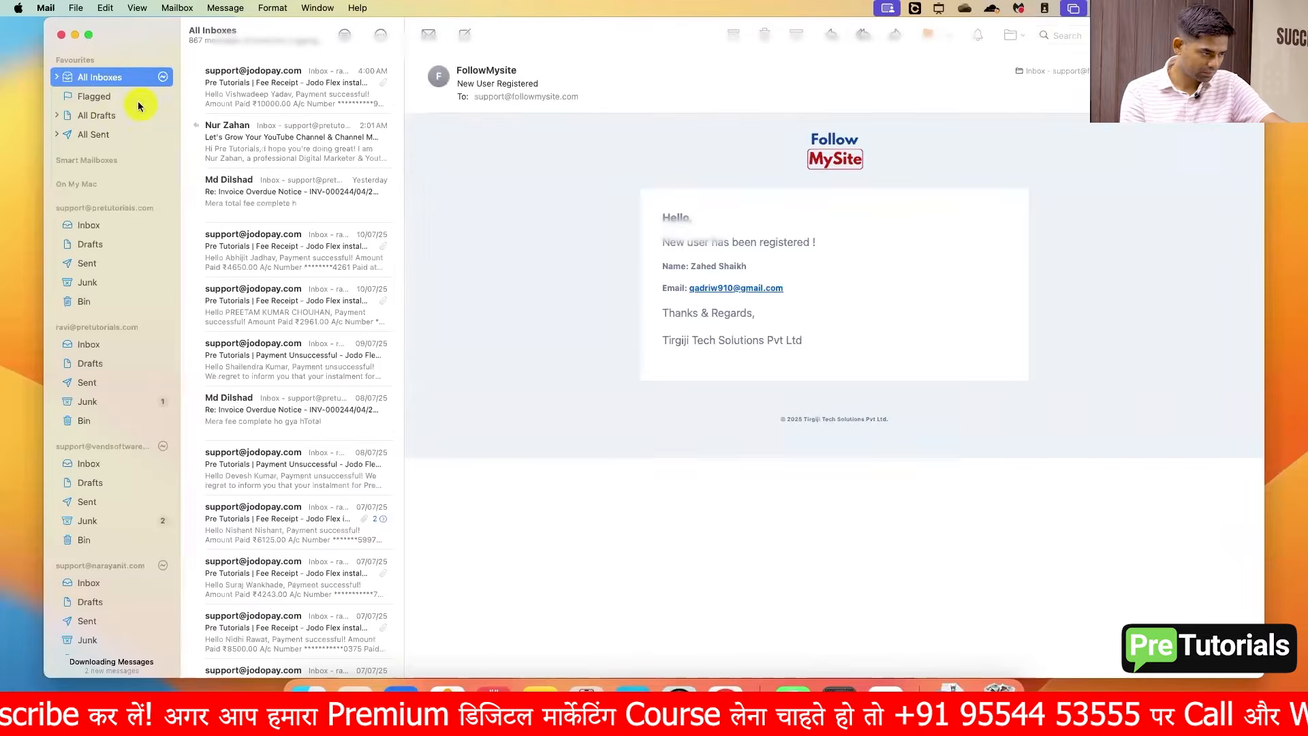
click(265, 93)
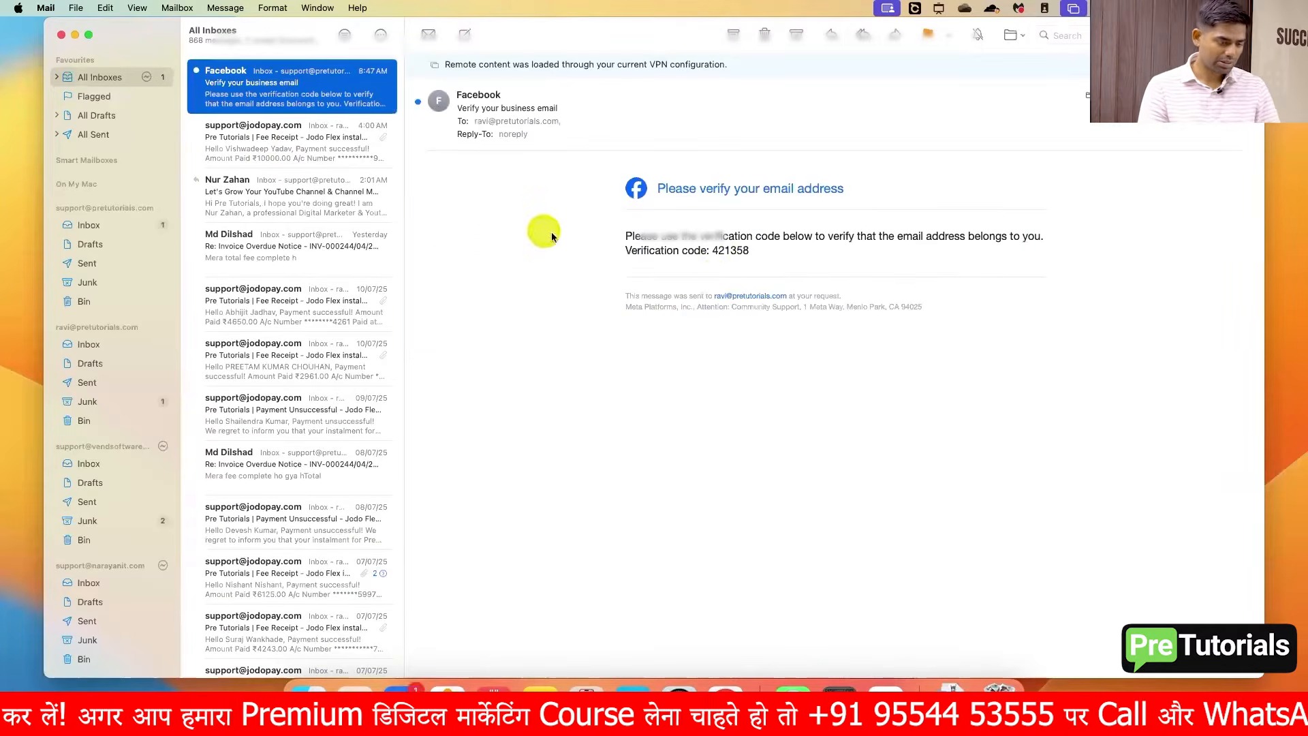
click(731, 251)
double_click(732, 251)
key(super+c)
key(ctrl+Right)
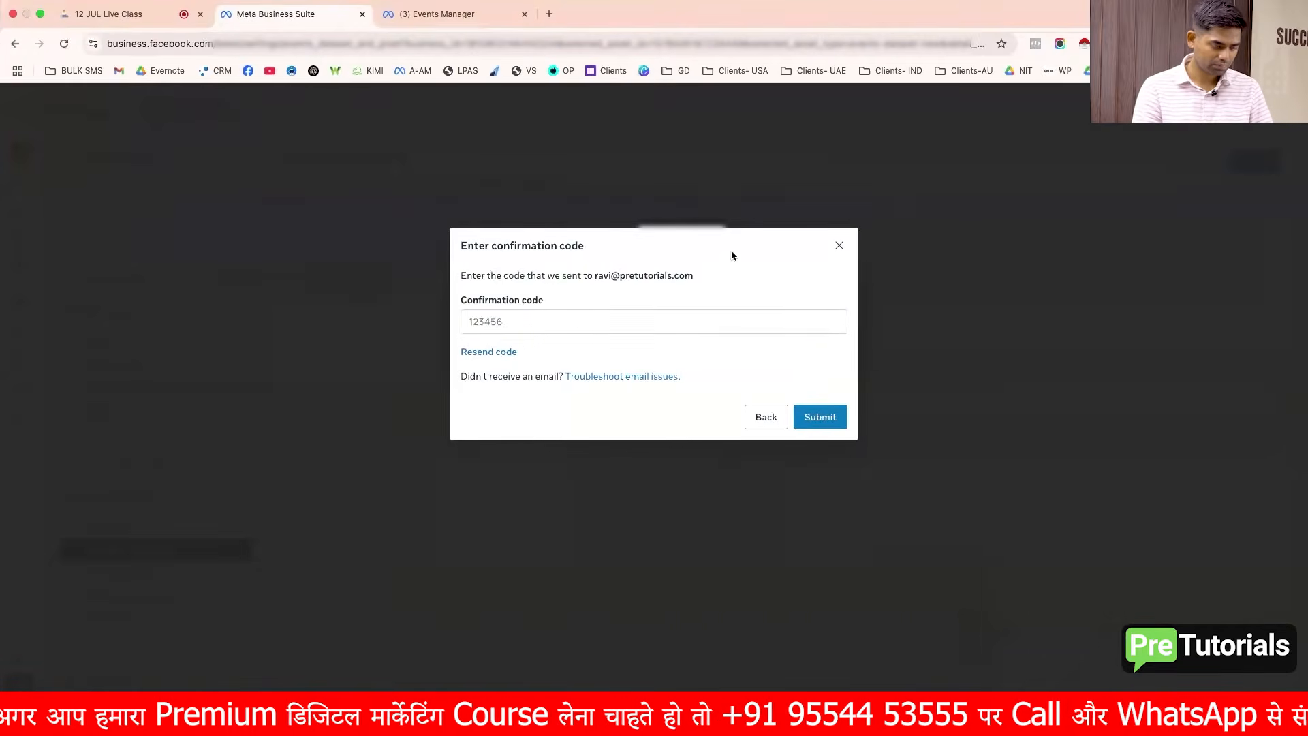
Step: Paste the verification code into the confirmation code field and submit it
click(683, 320)
key(super+v)
click(823, 417)
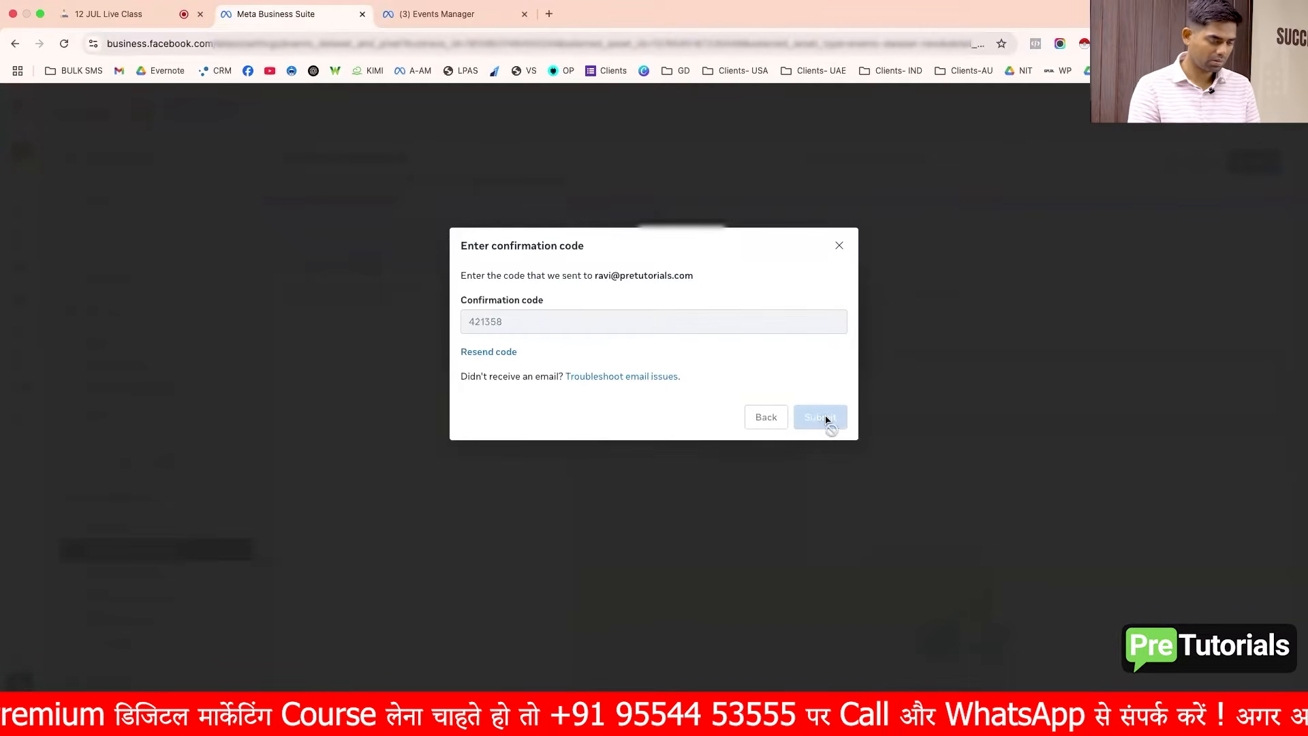
click(825, 381)
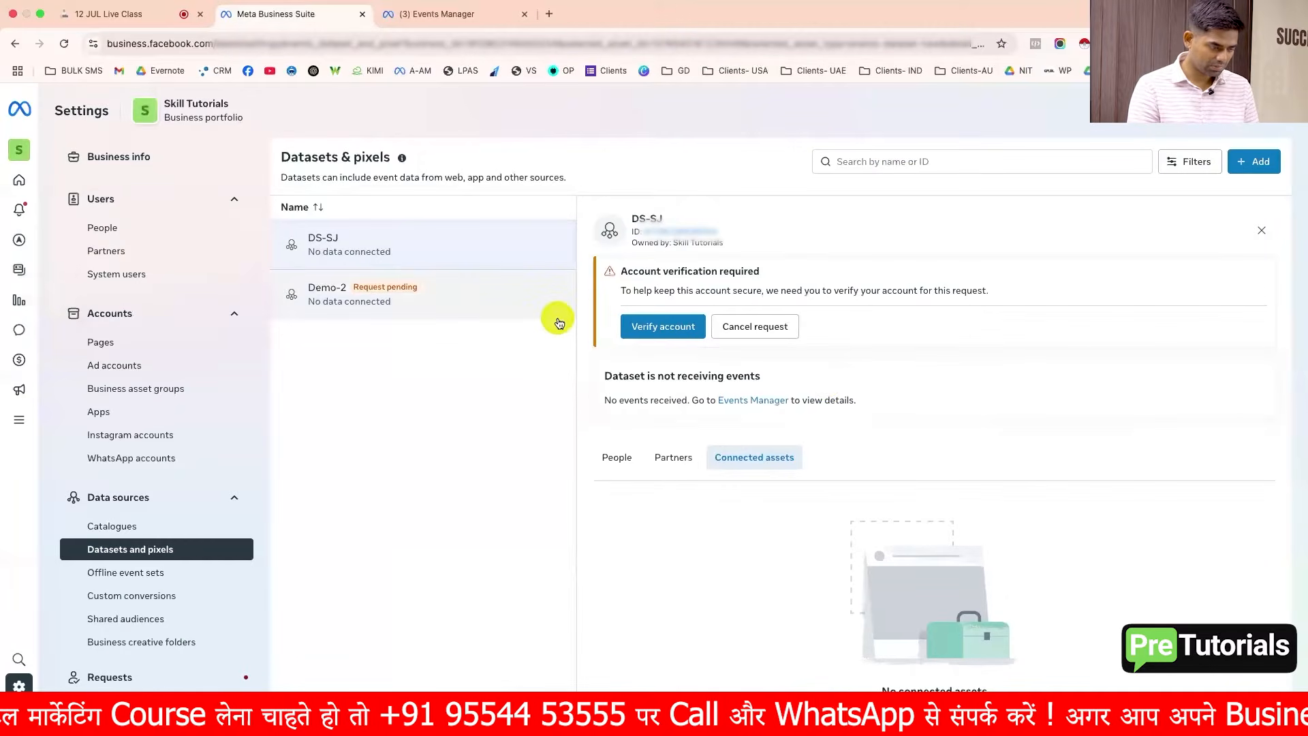
Step: Complete account verification for the pending ad-account connection request
click(643, 326)
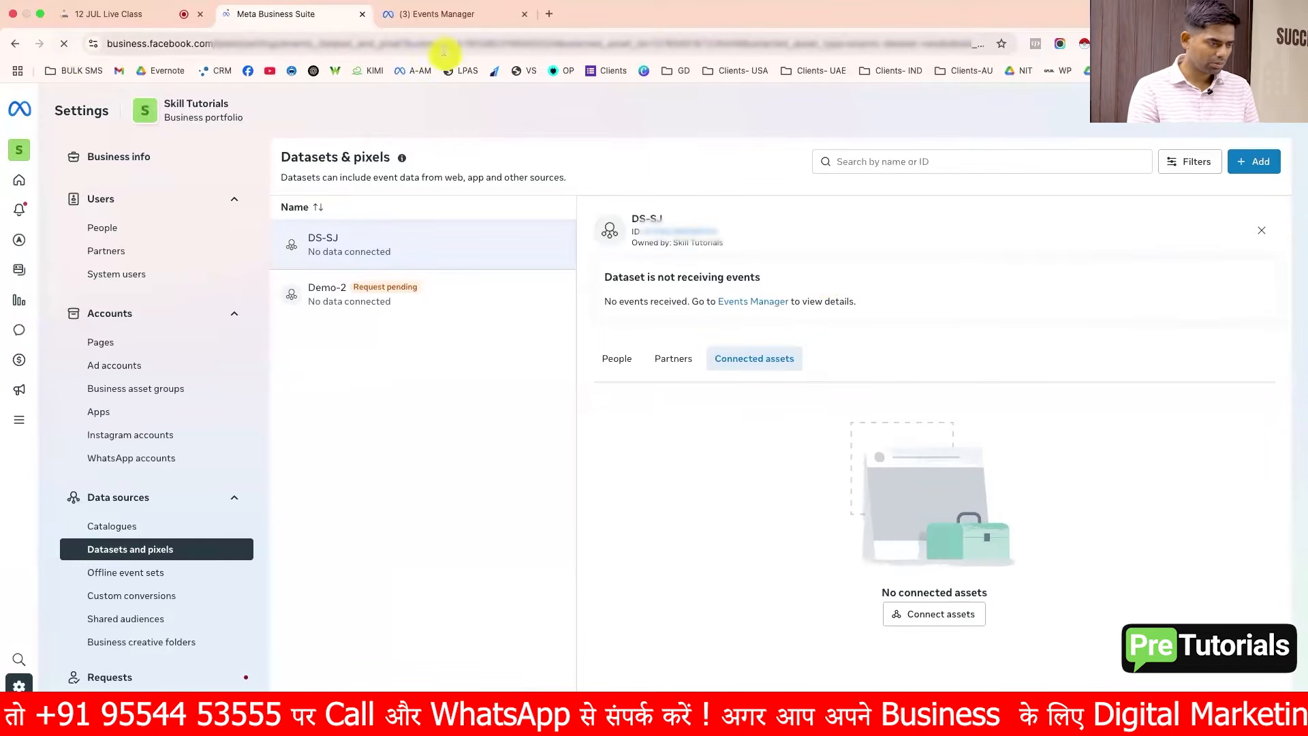
click(455, 15)
click(305, 23)
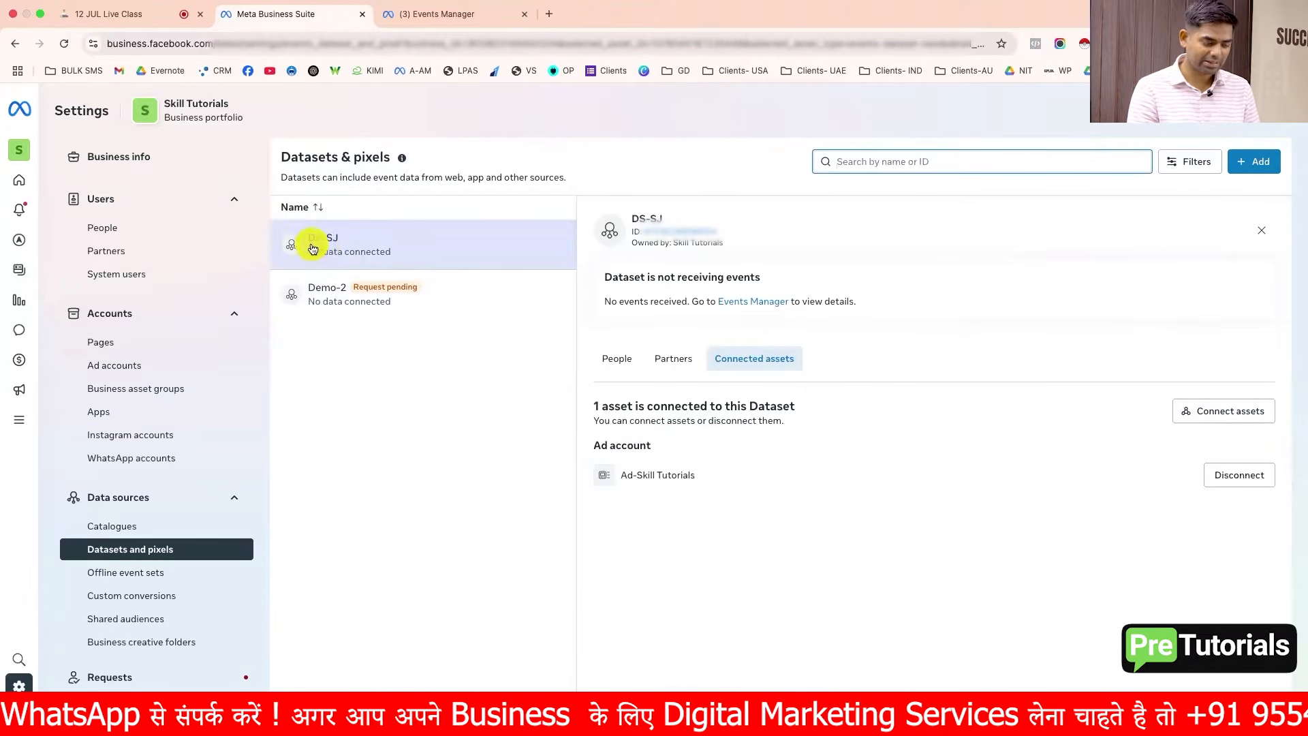
Step: Review the DS-SJ dataset's assigned people and connected assets, then switch to the Events Manager tab
click(623, 477)
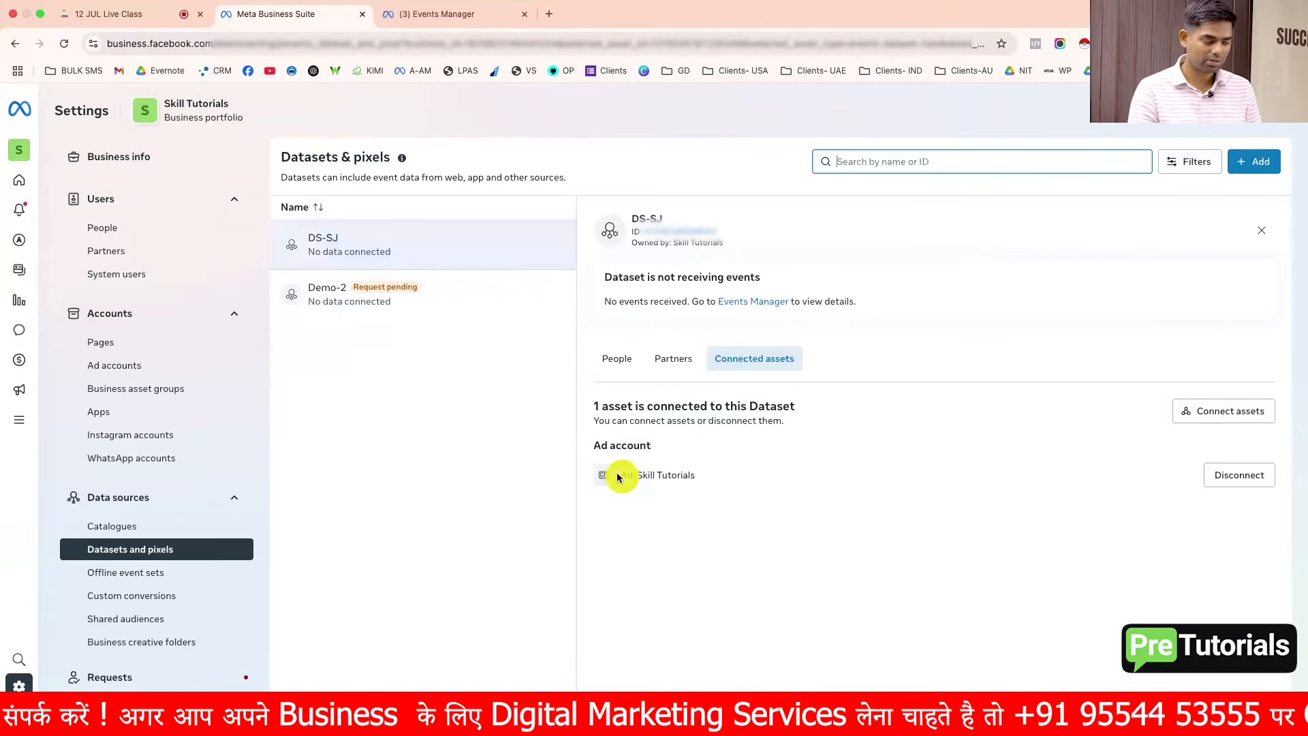
click(317, 253)
click(616, 366)
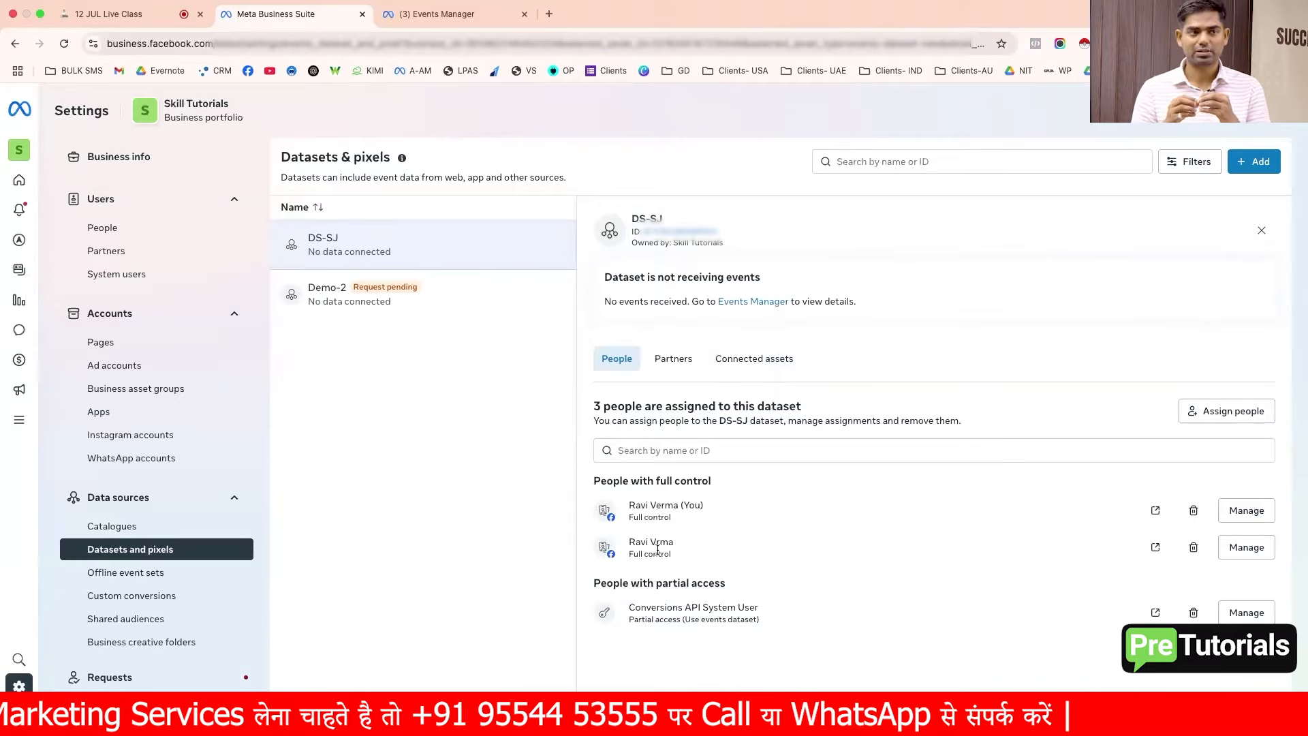
click(777, 360)
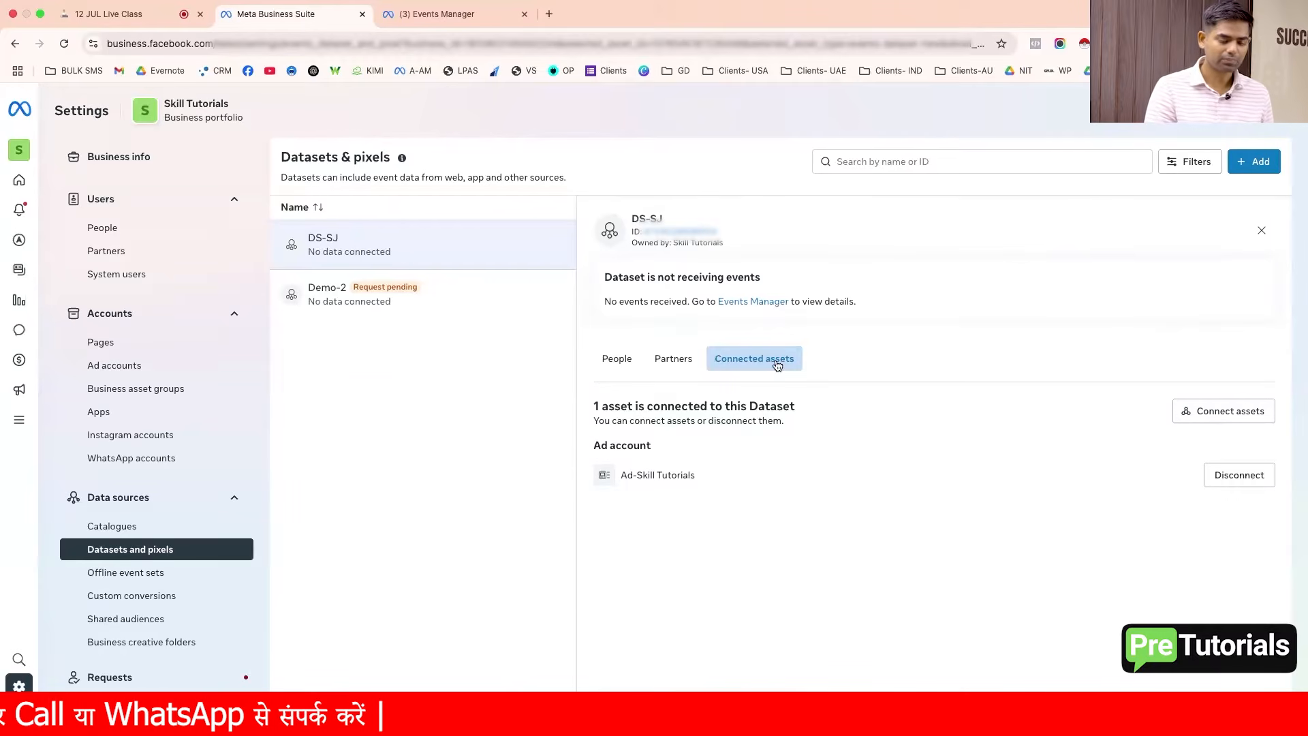
click(463, 23)
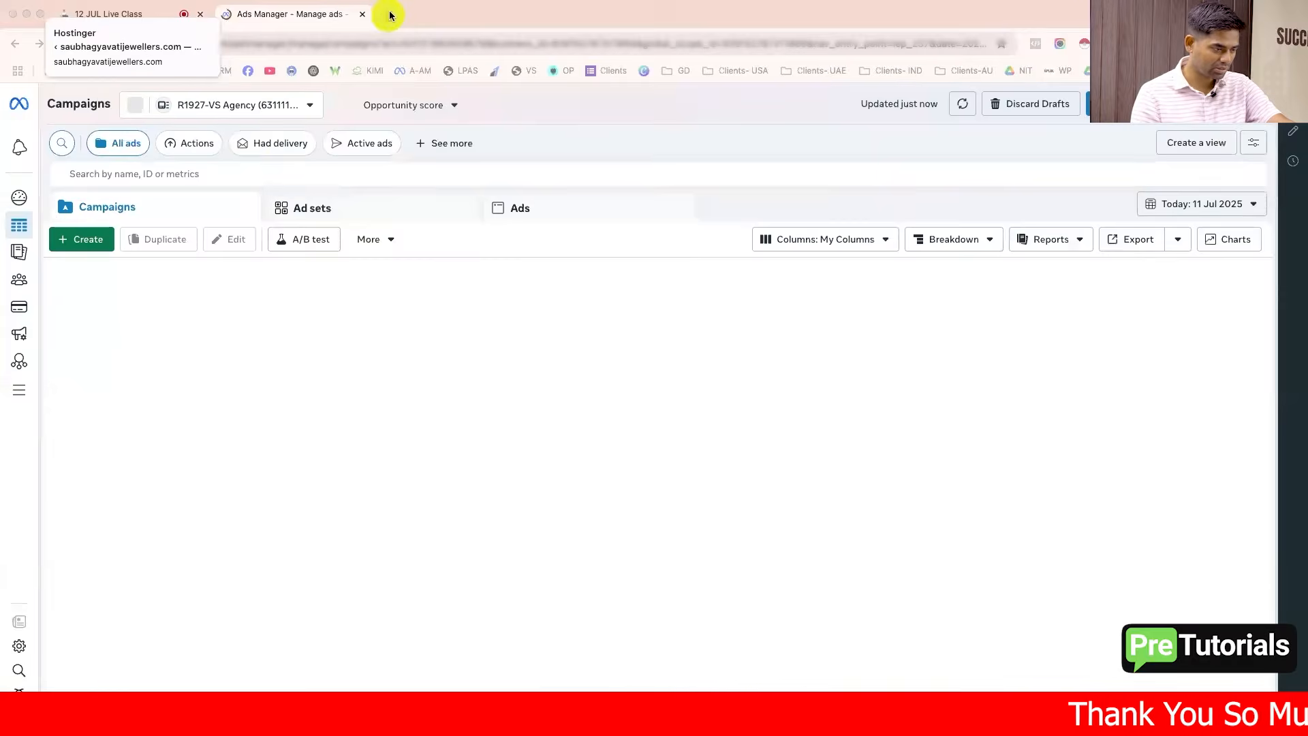
Step: Close the Ads Manager tab and open business.facebook.com in a new tab
click(387, 13)
click(361, 14)
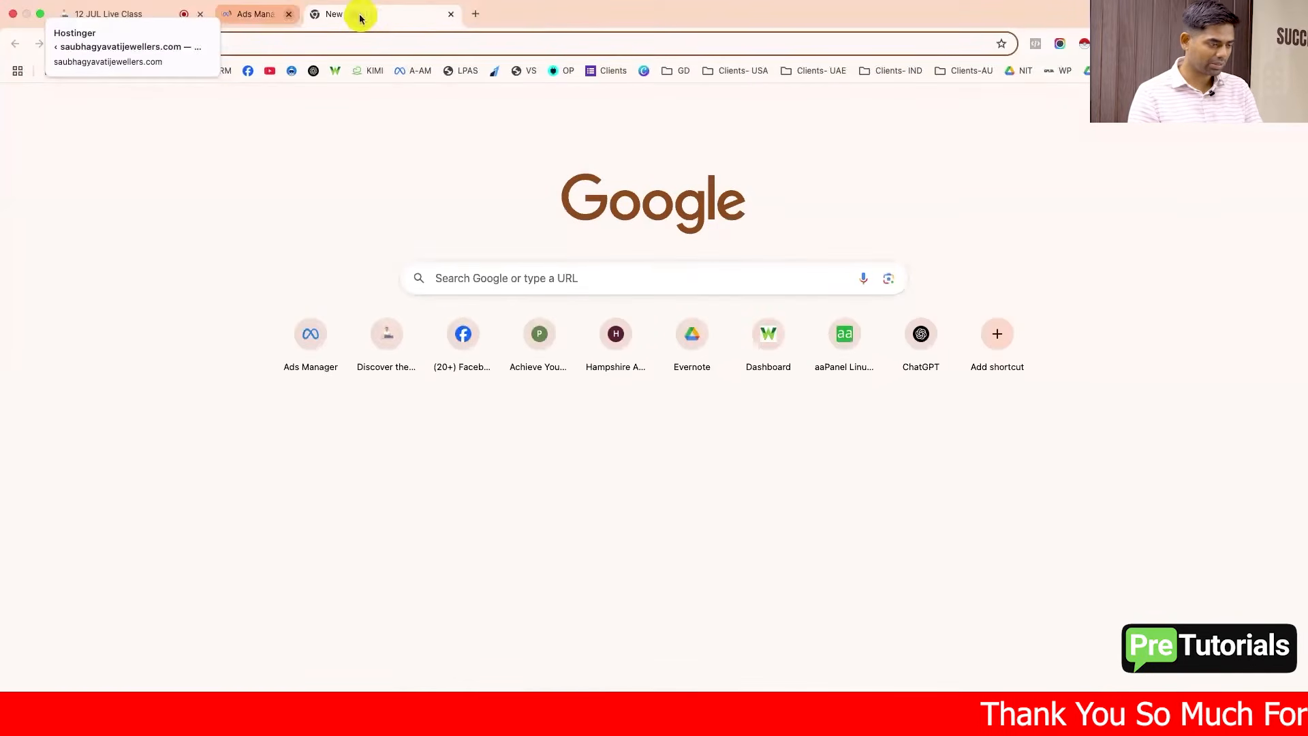
click(415, 49)
text(business.facebook.com)
key(Return)
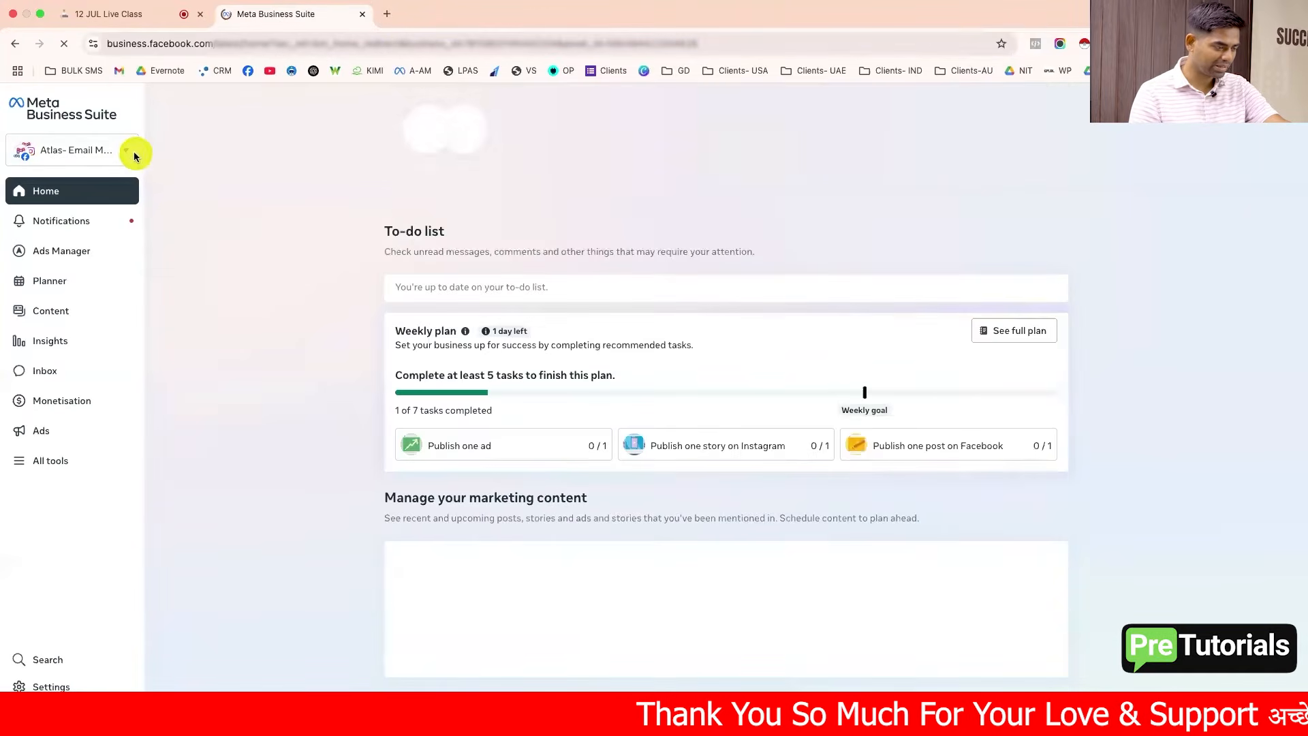
Step: Open the Skill Tutorials business portfolio's settings from the portfolio switcher
click(135, 154)
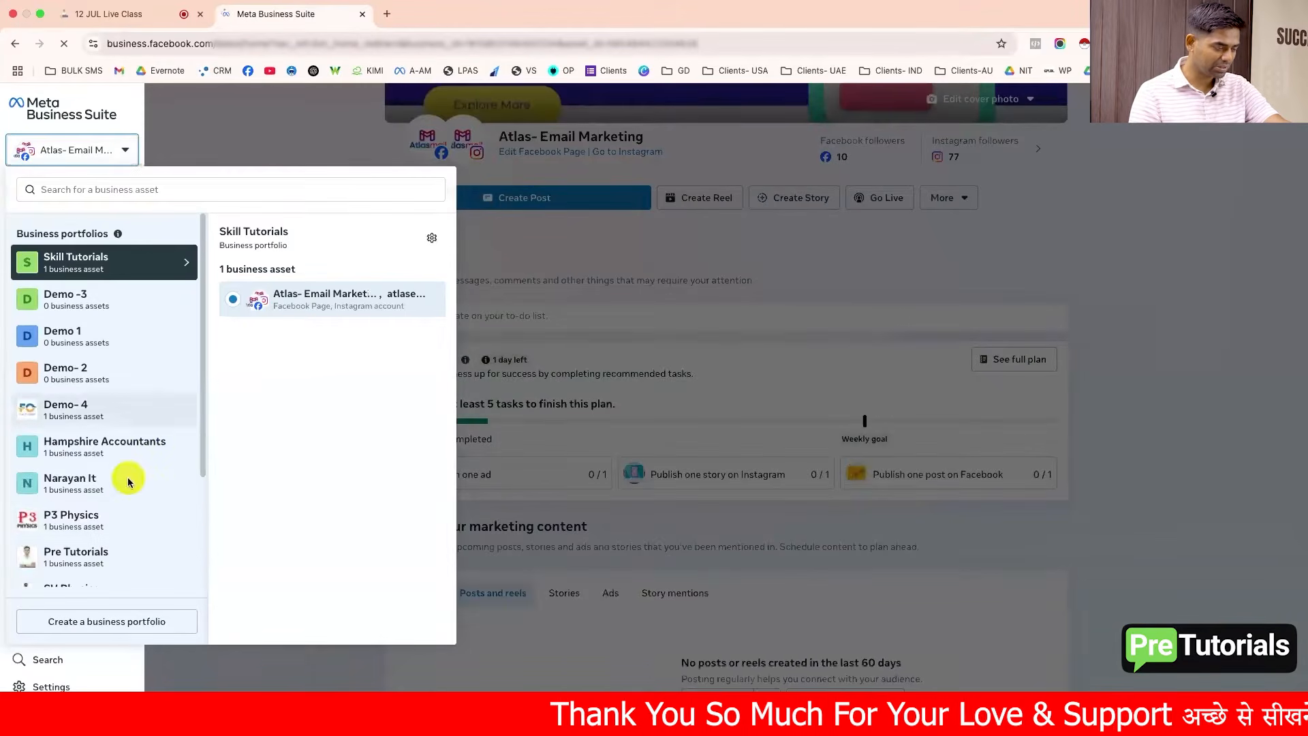
scroll(135, 527, down, 5)
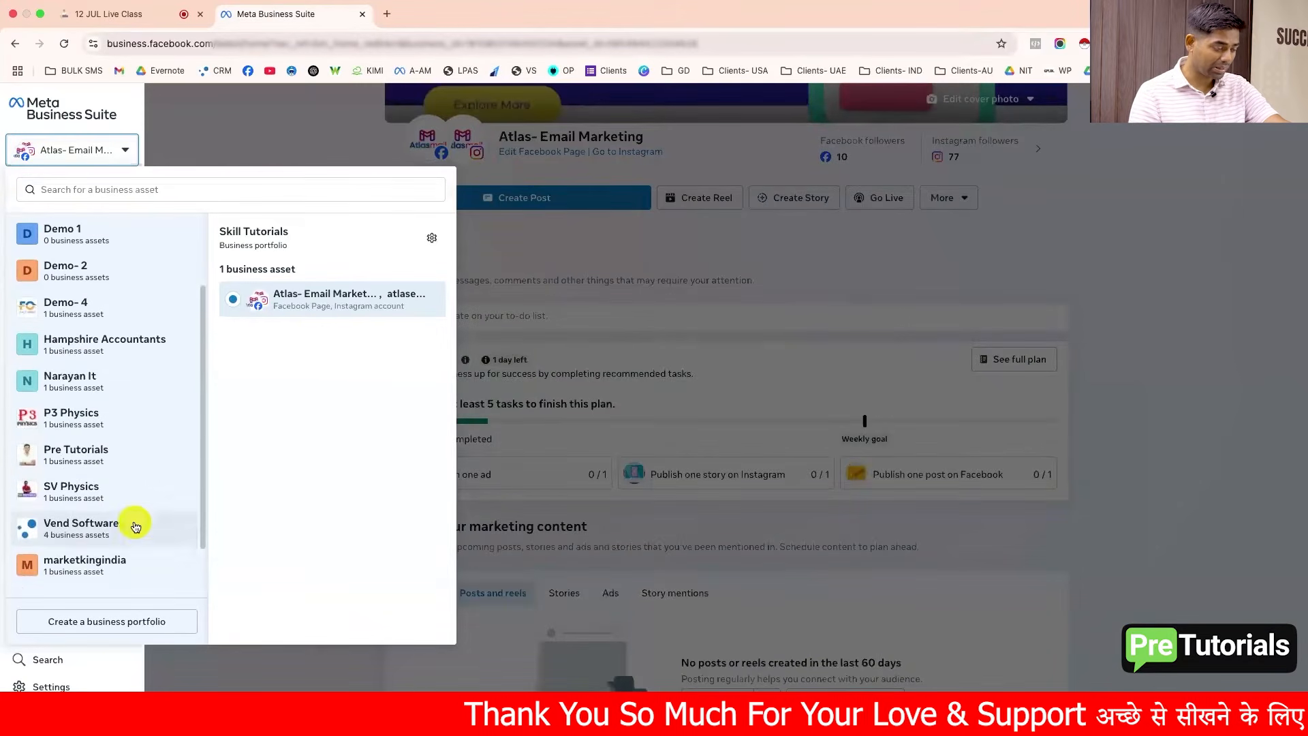
scroll(135, 527, up, 5)
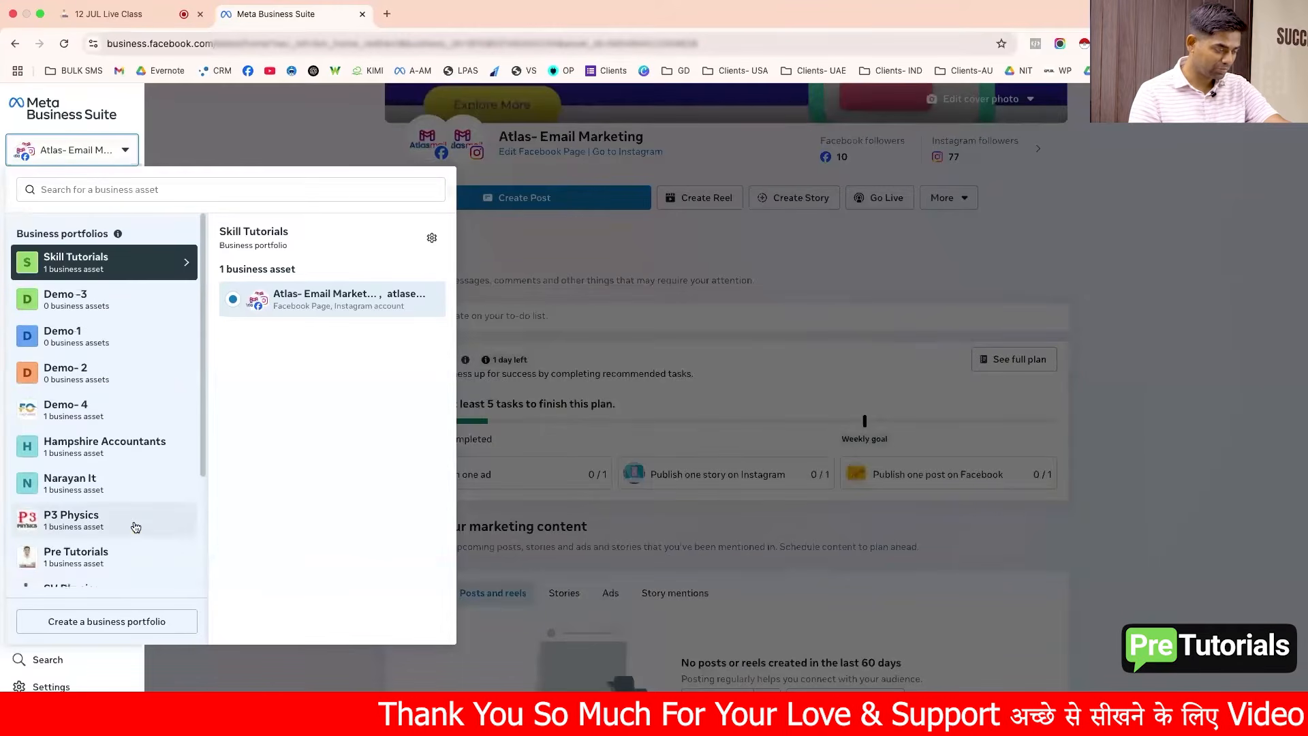
scroll(136, 527, down, 3)
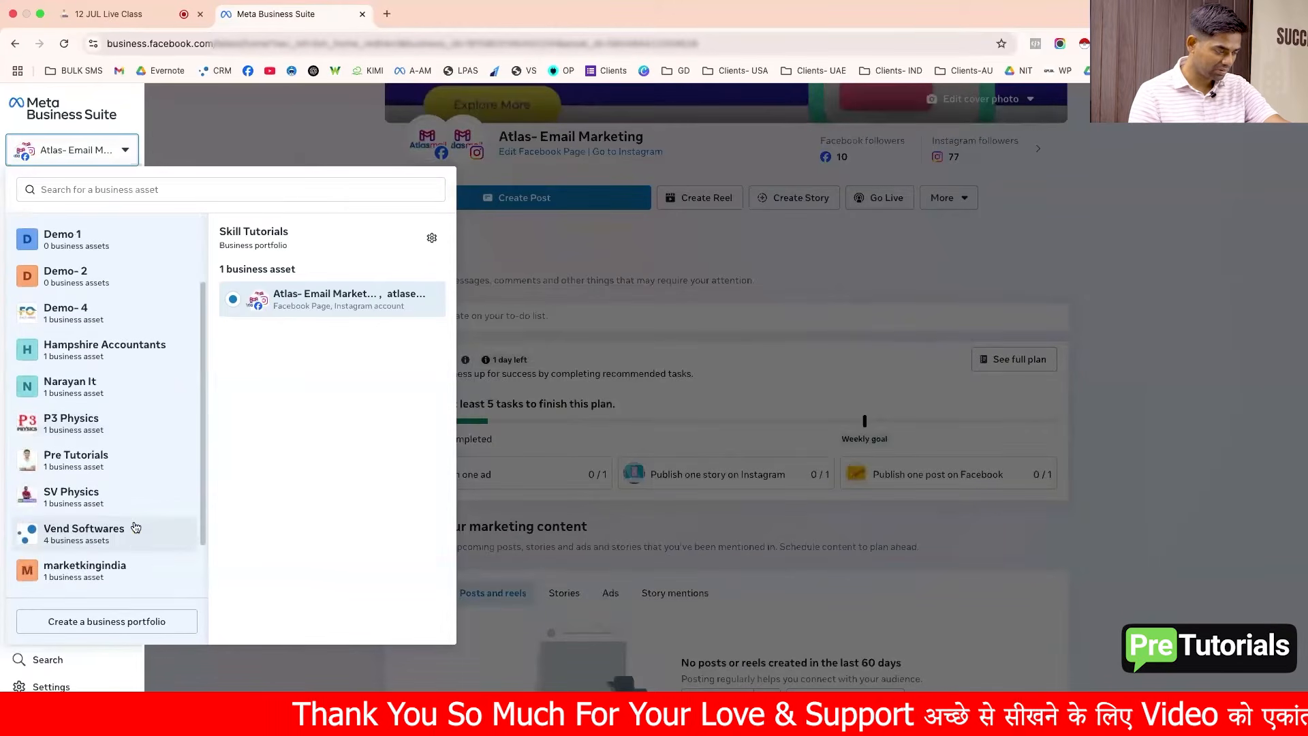
scroll(135, 527, up, 3)
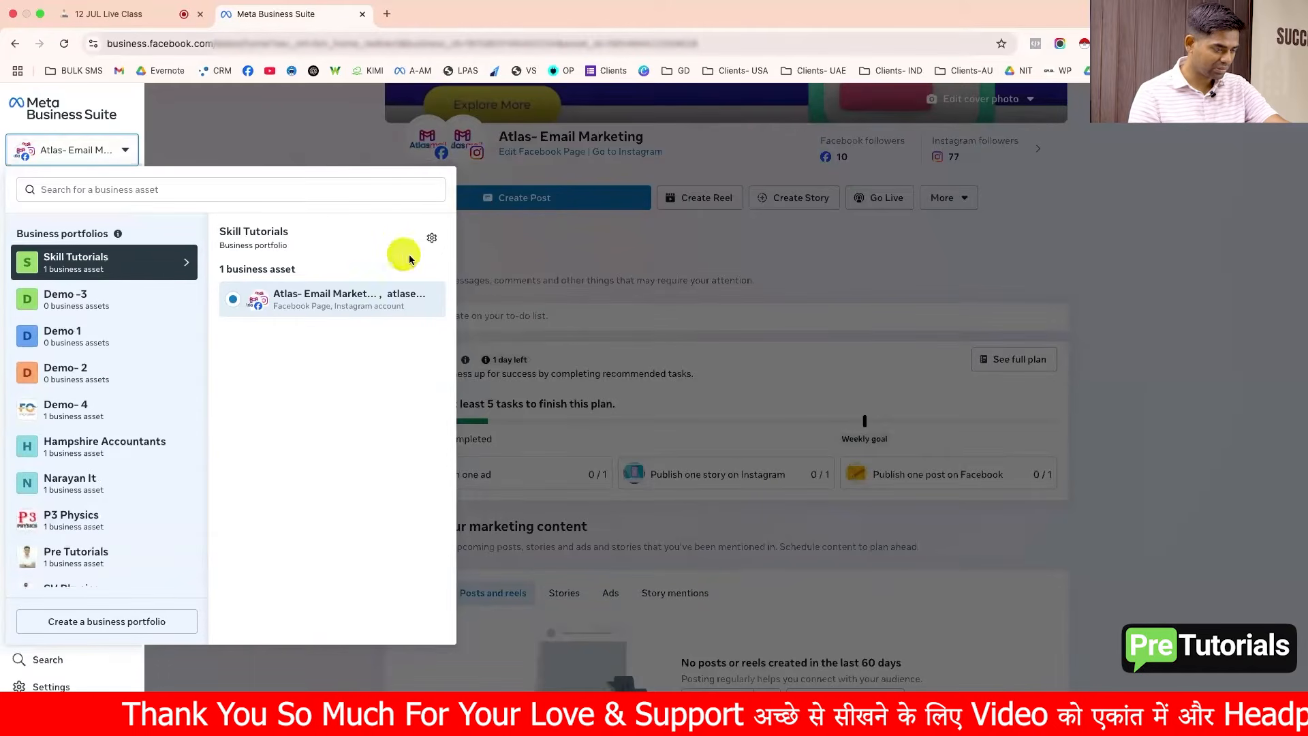
click(431, 240)
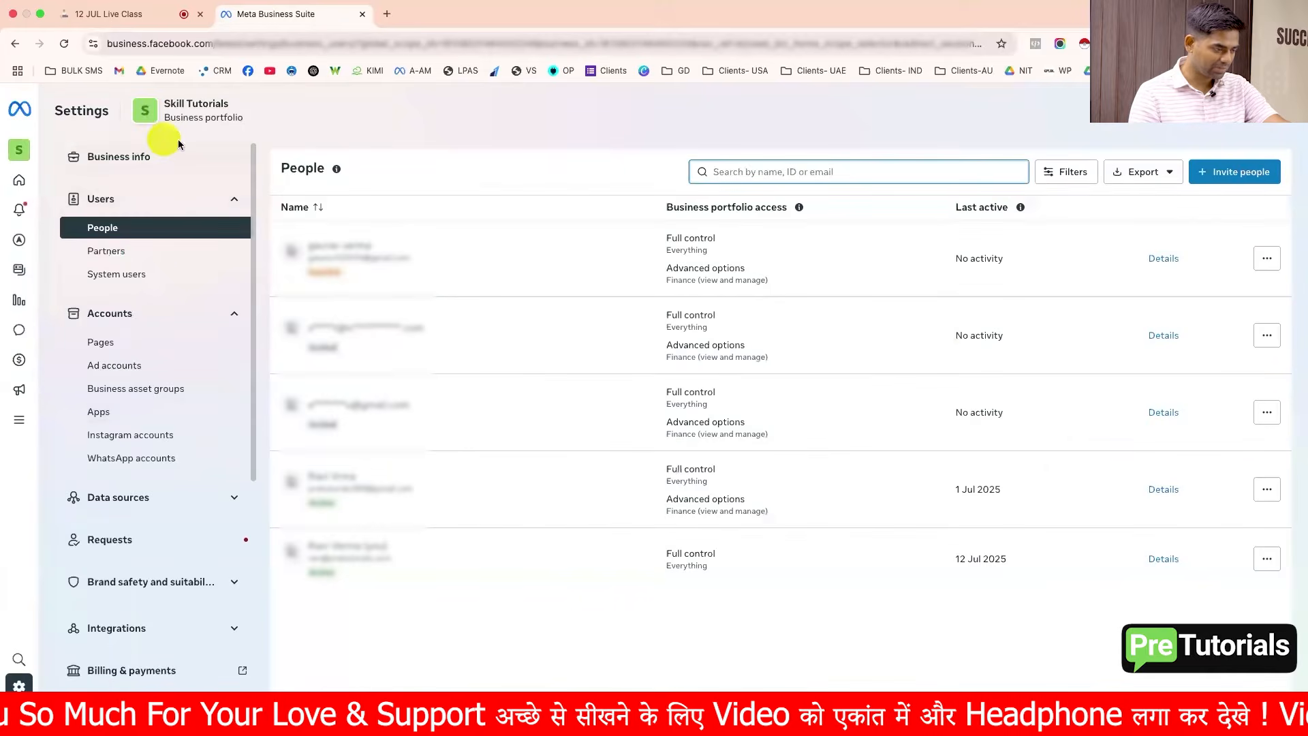
Step: Open Datasets and pixels under Data sources and select the Demo-2 dataset
scroll(148, 440, down, 3)
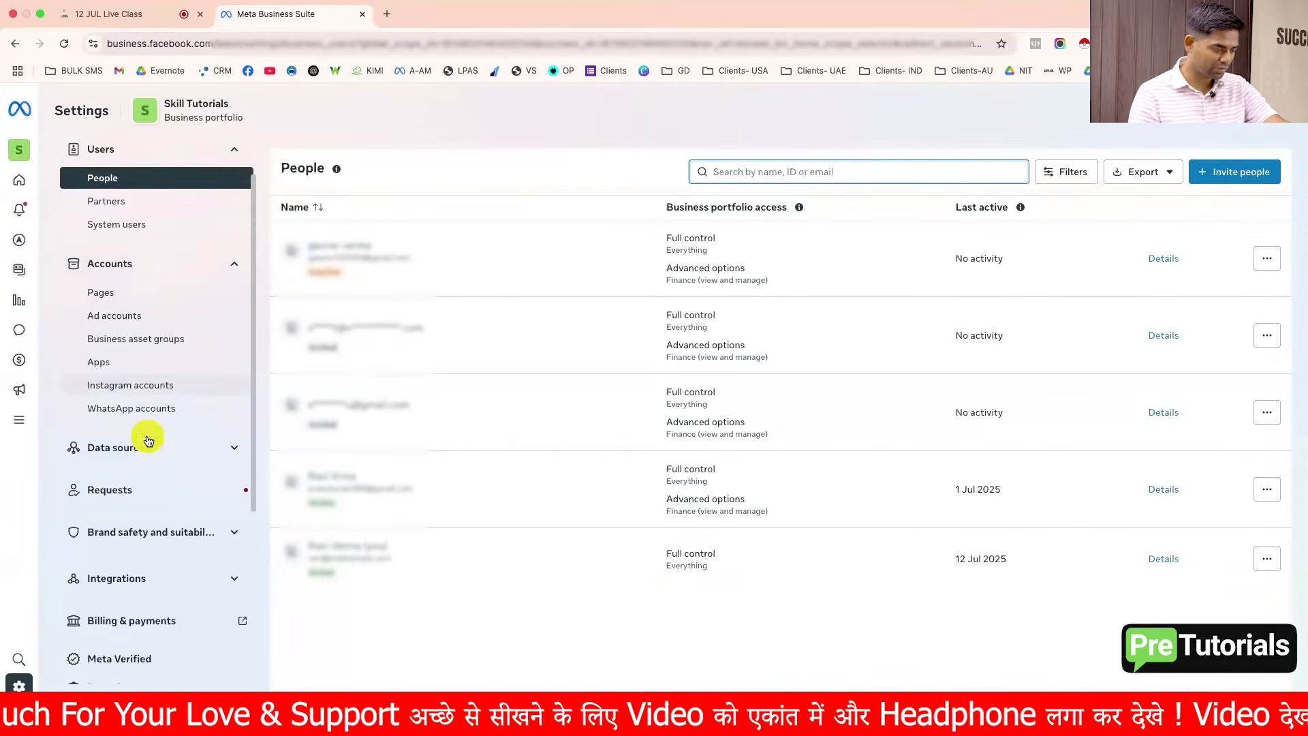
click(155, 386)
scroll(153, 383, down, 2)
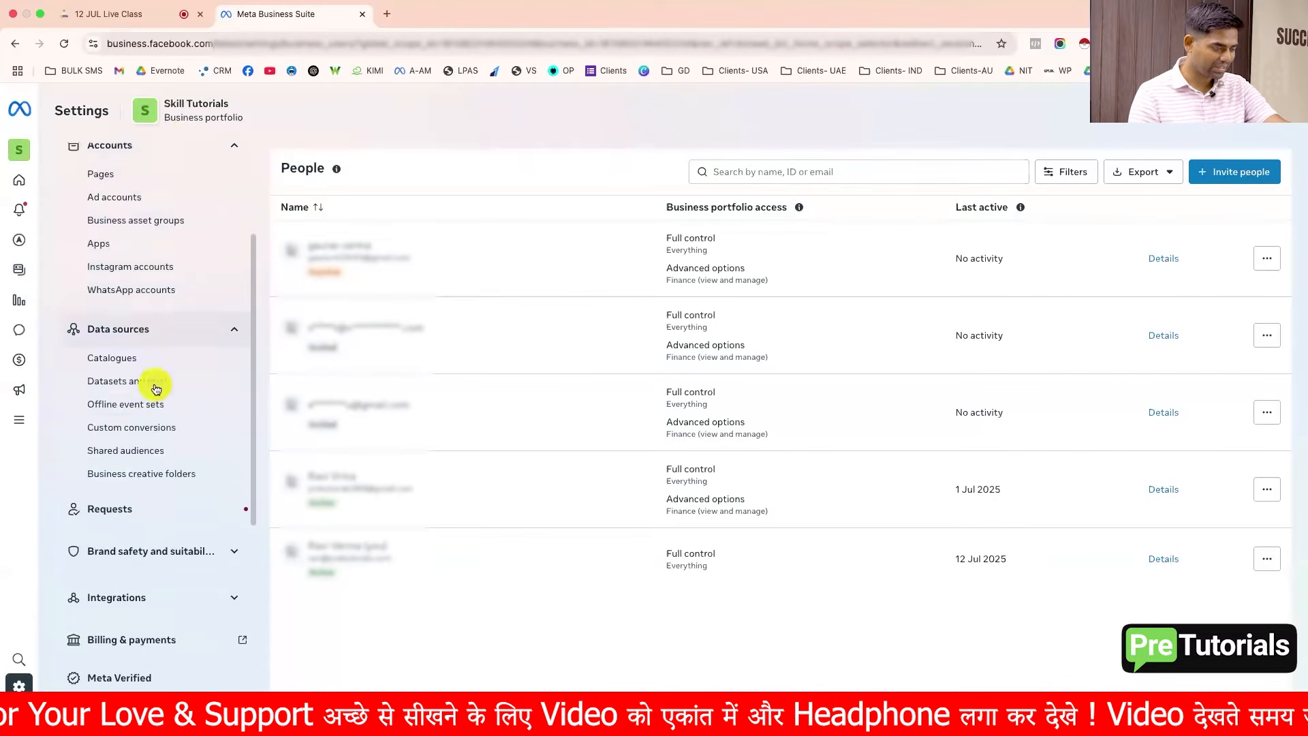
click(147, 365)
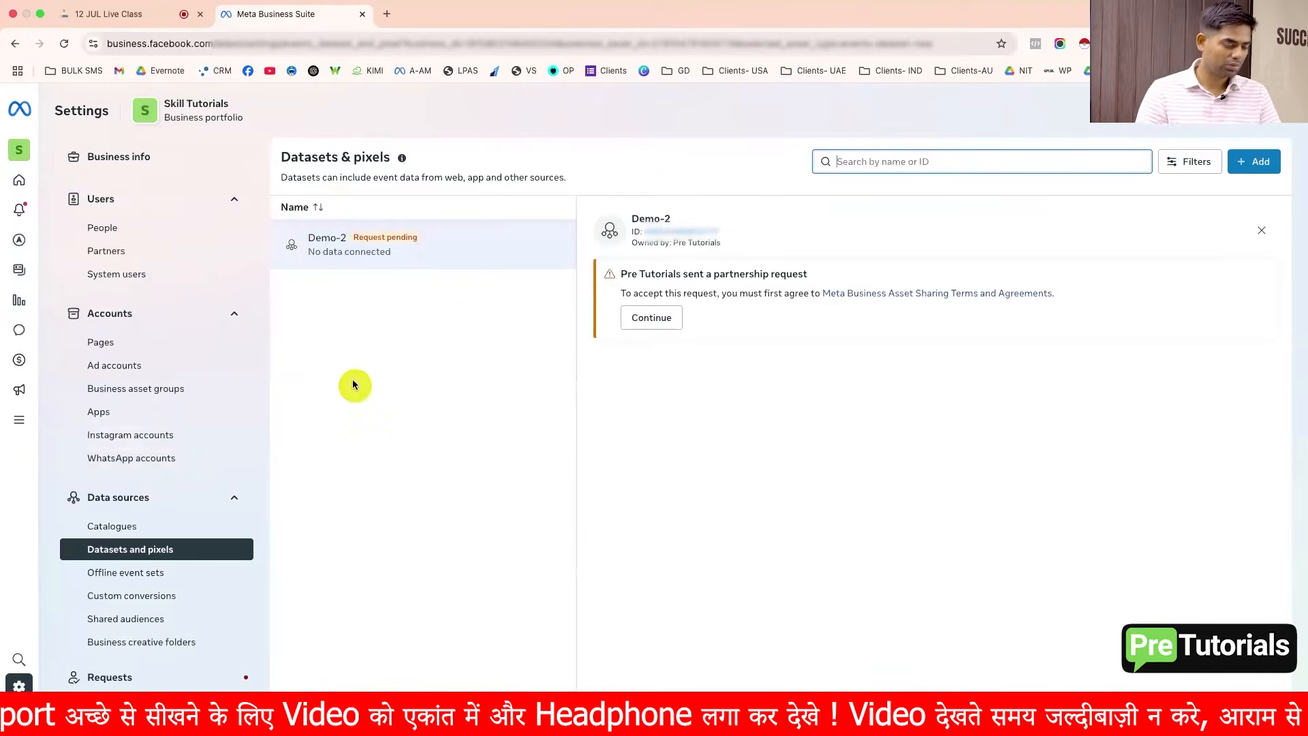
click(332, 253)
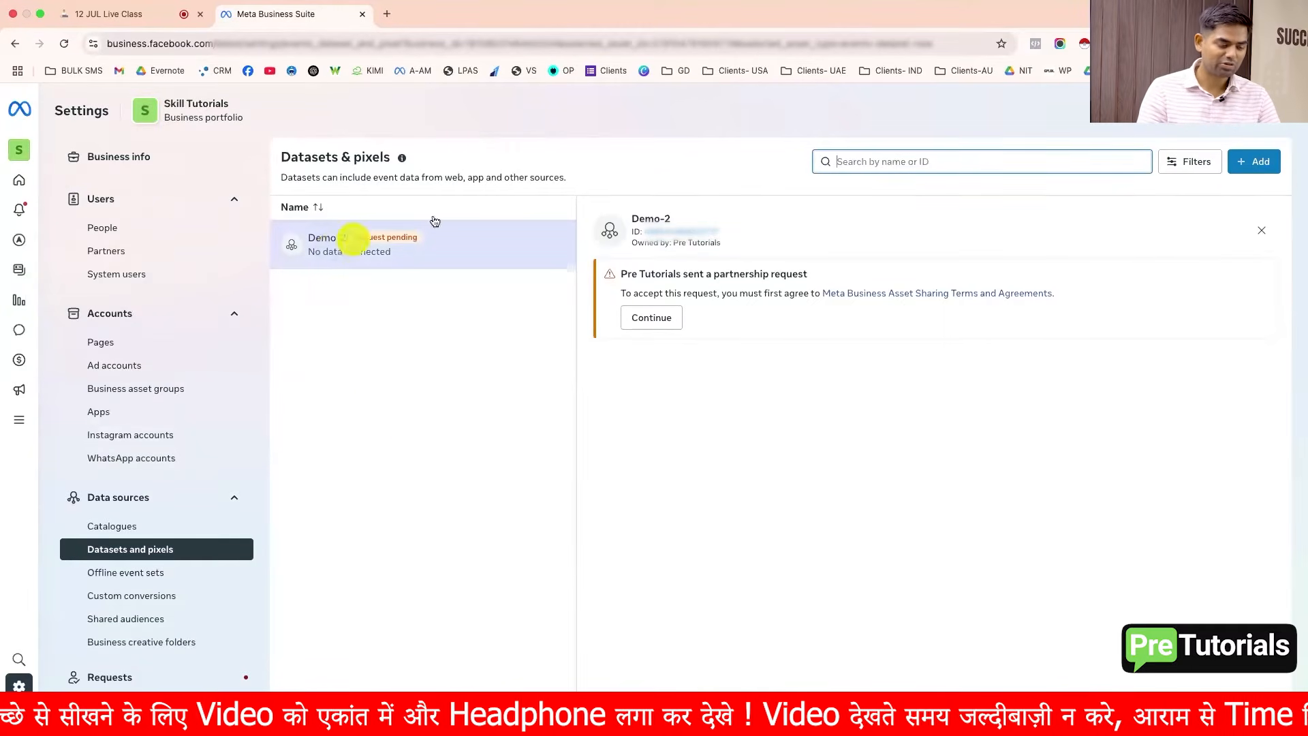
Step: Switch to the WordPress admin window, visit the saubhagyavatijewellers.com site and scroll through its homepage
key(ctrl+Right)
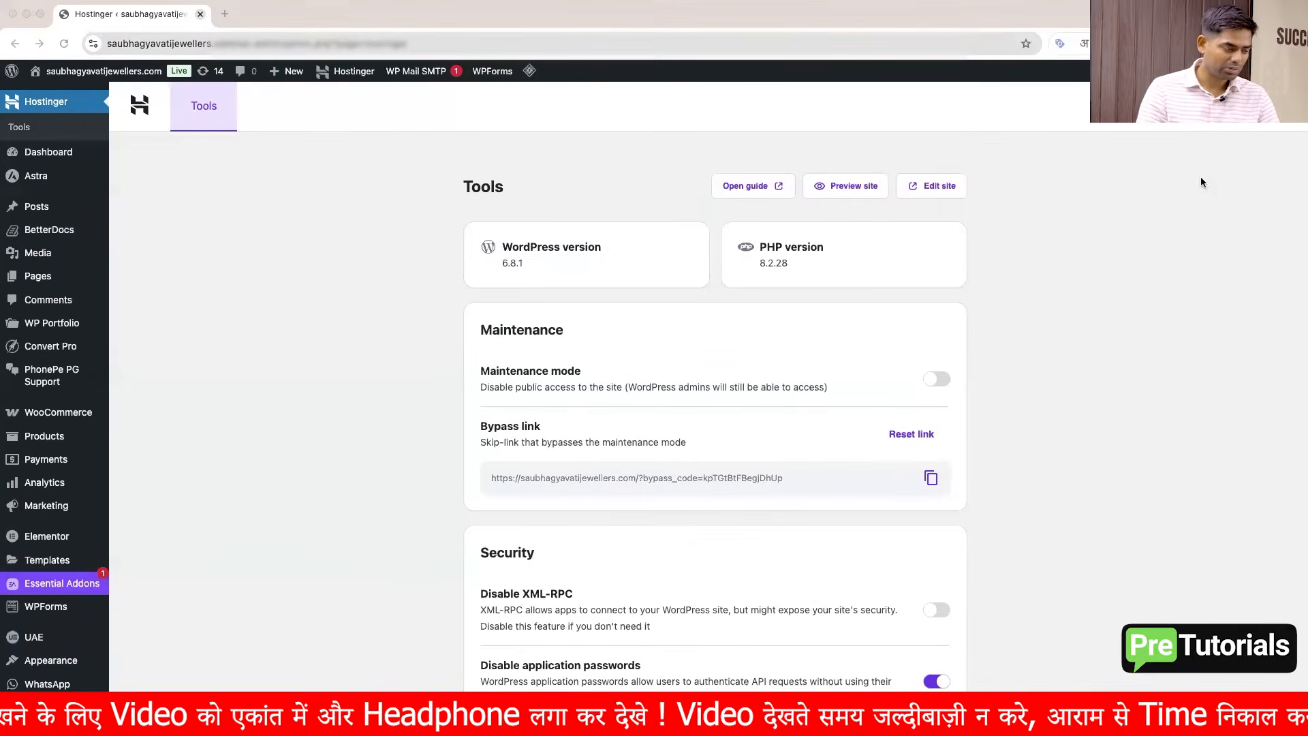
click(256, 310)
mouse_move(89, 79)
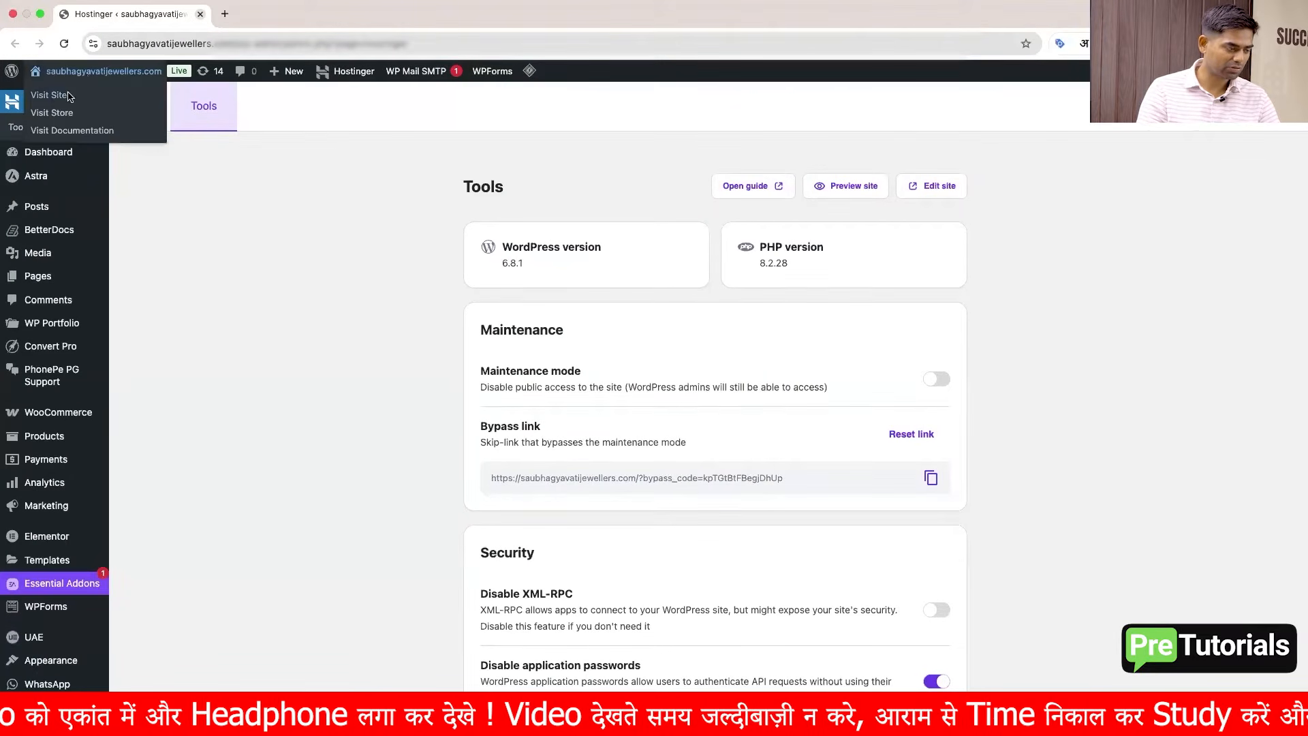
click(63, 96)
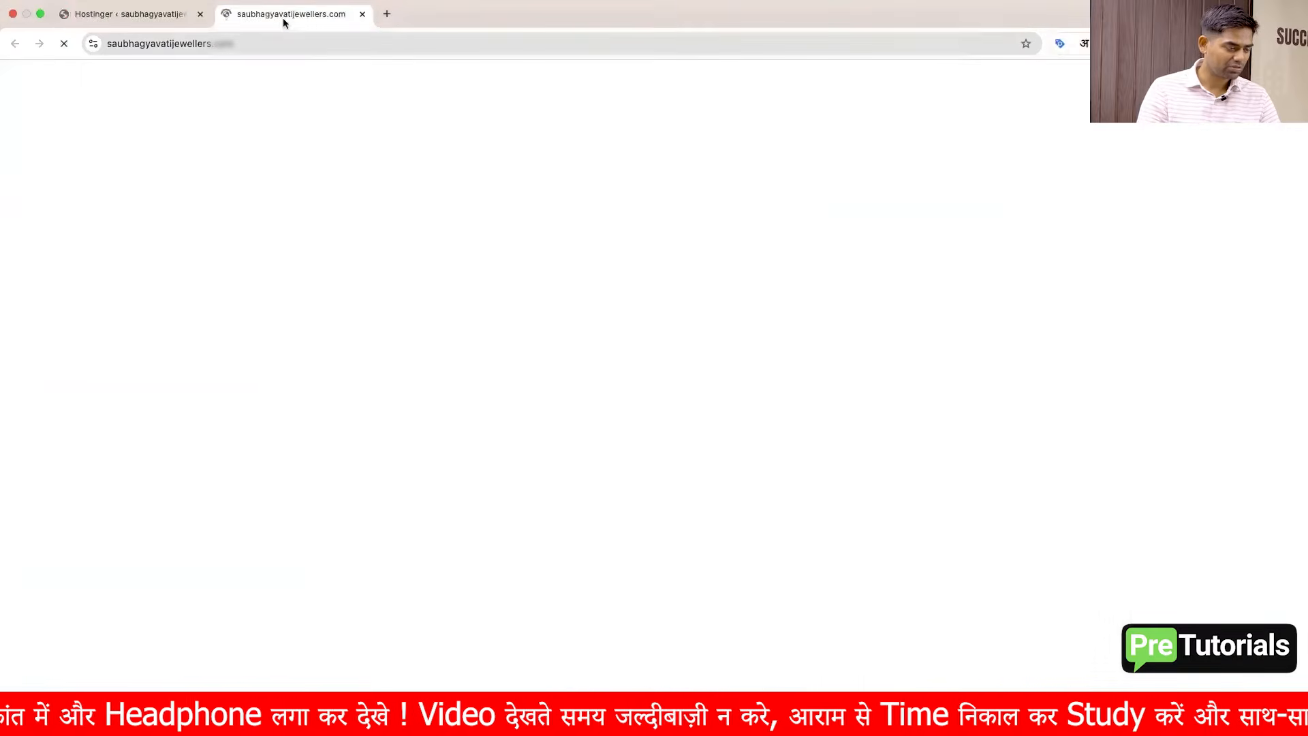
scroll(390, 411, down, 20)
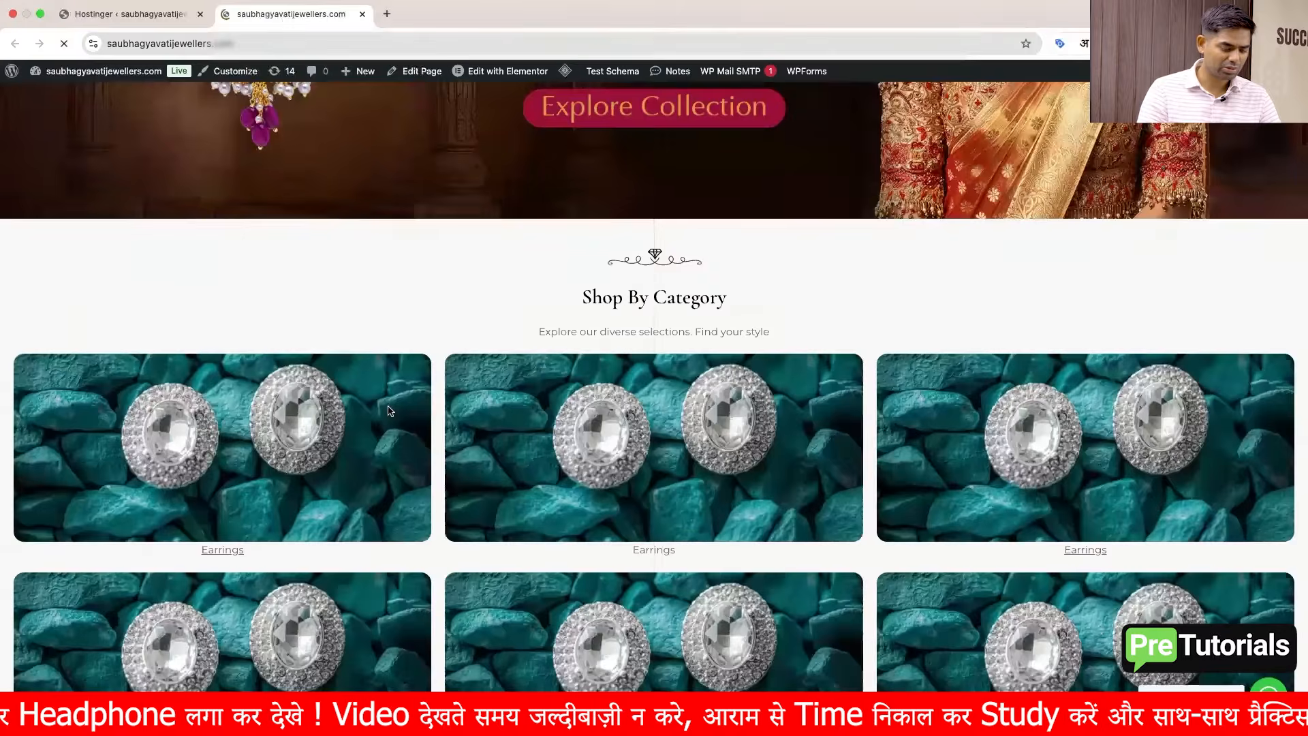
scroll(390, 411, down, 16)
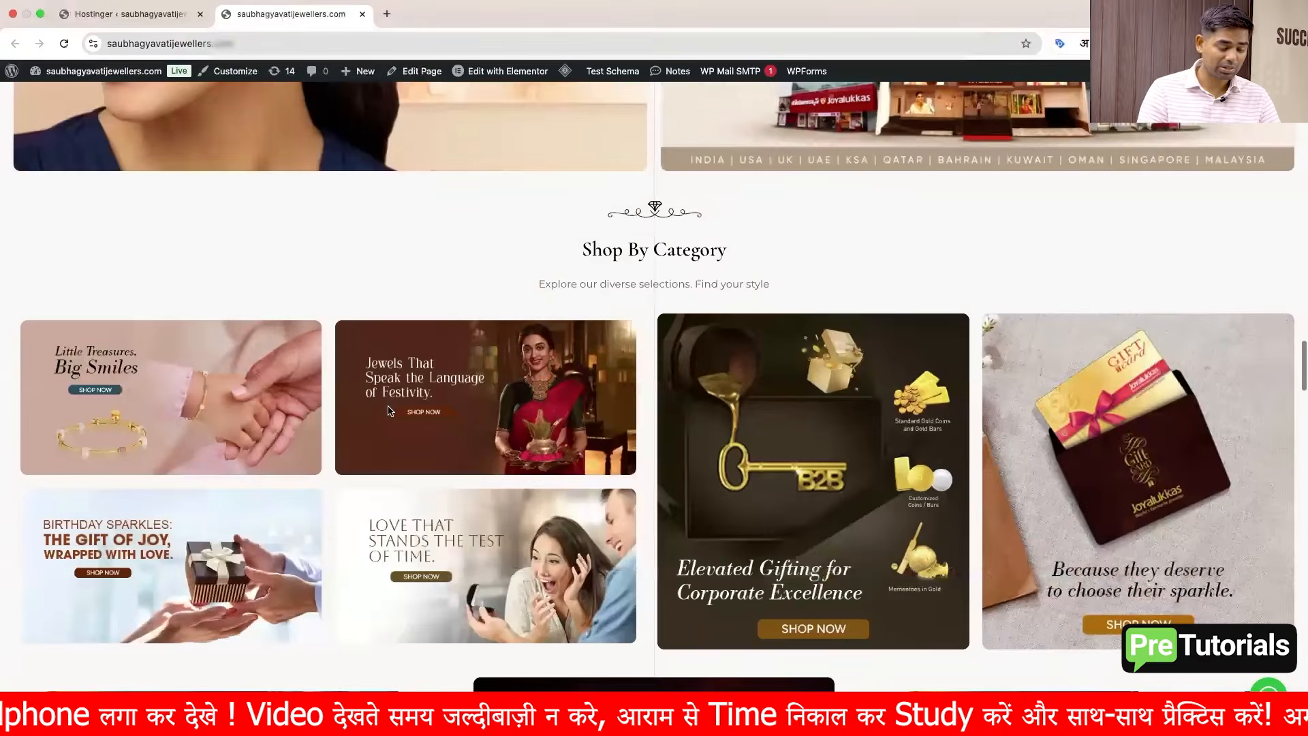
scroll(389, 411, up, 20)
scroll(389, 410, up, 7)
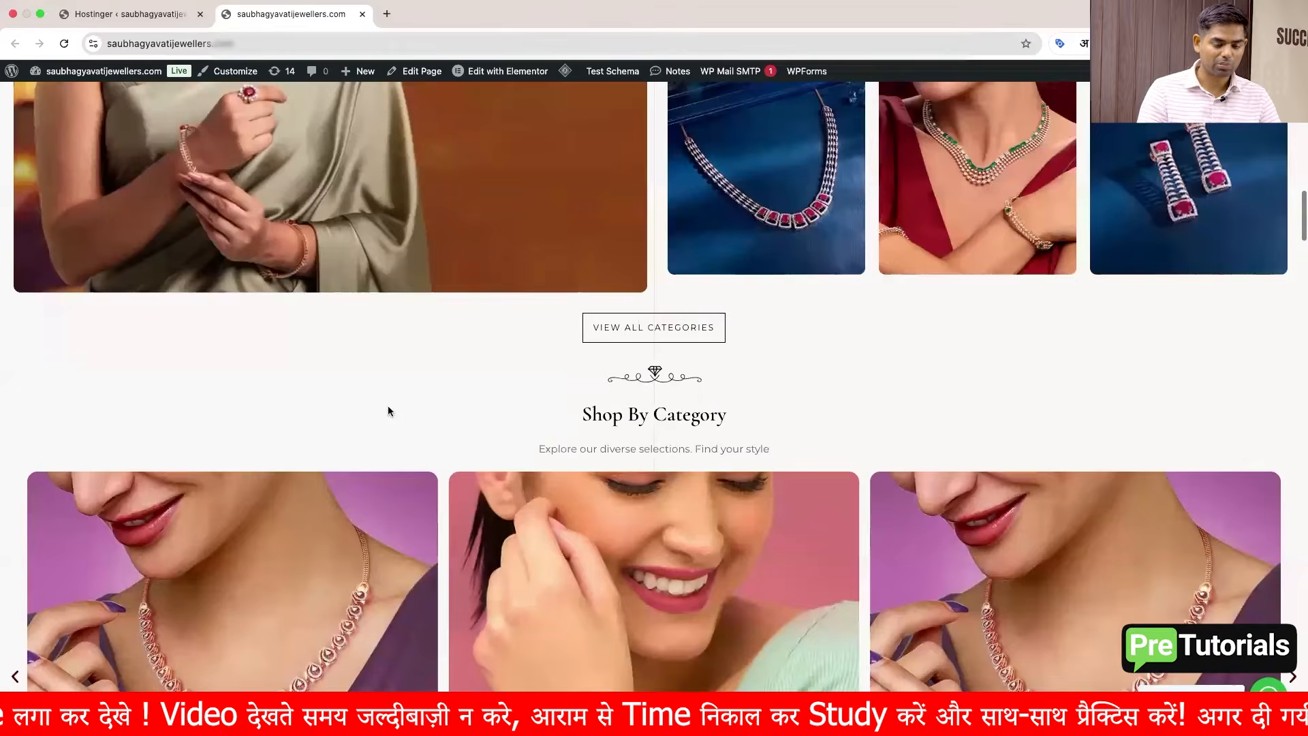
scroll(388, 410, up, 20)
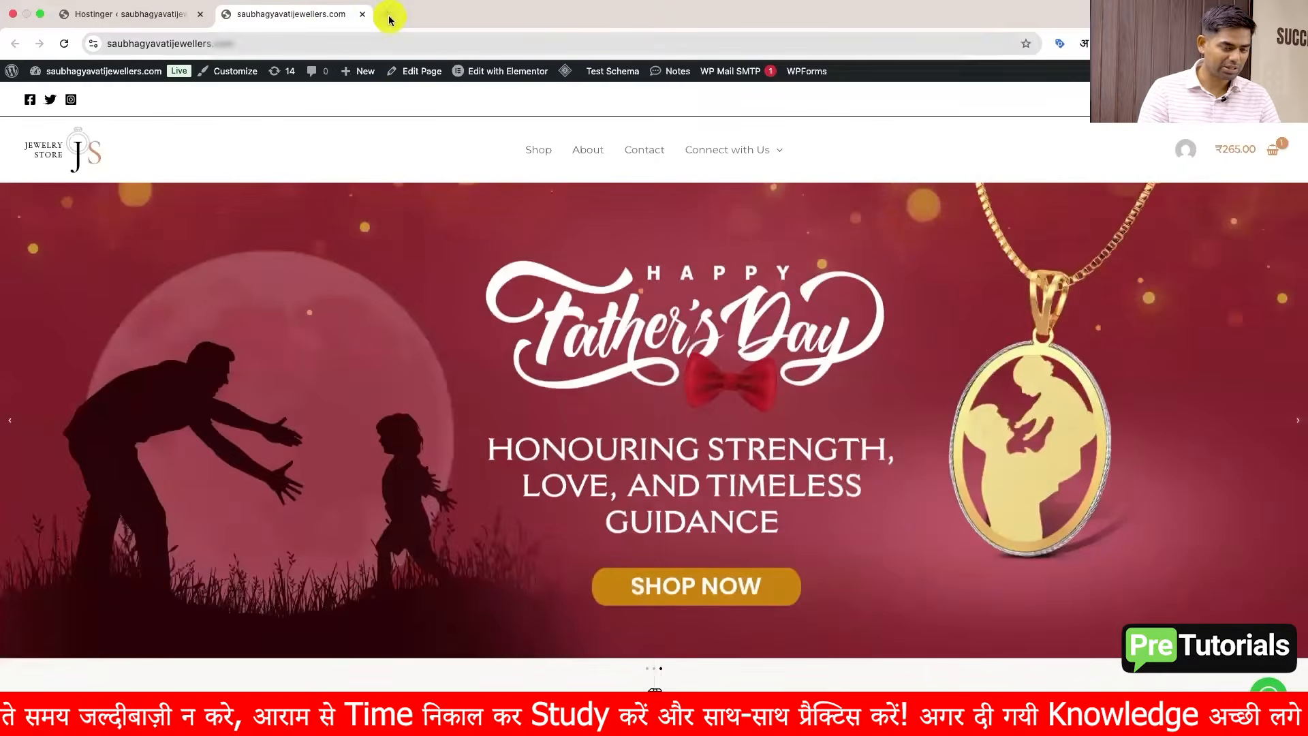
Step: Open a new tab and remove the Meta Pixel Helper extension from Chrome
click(385, 17)
right_click(1108, 44)
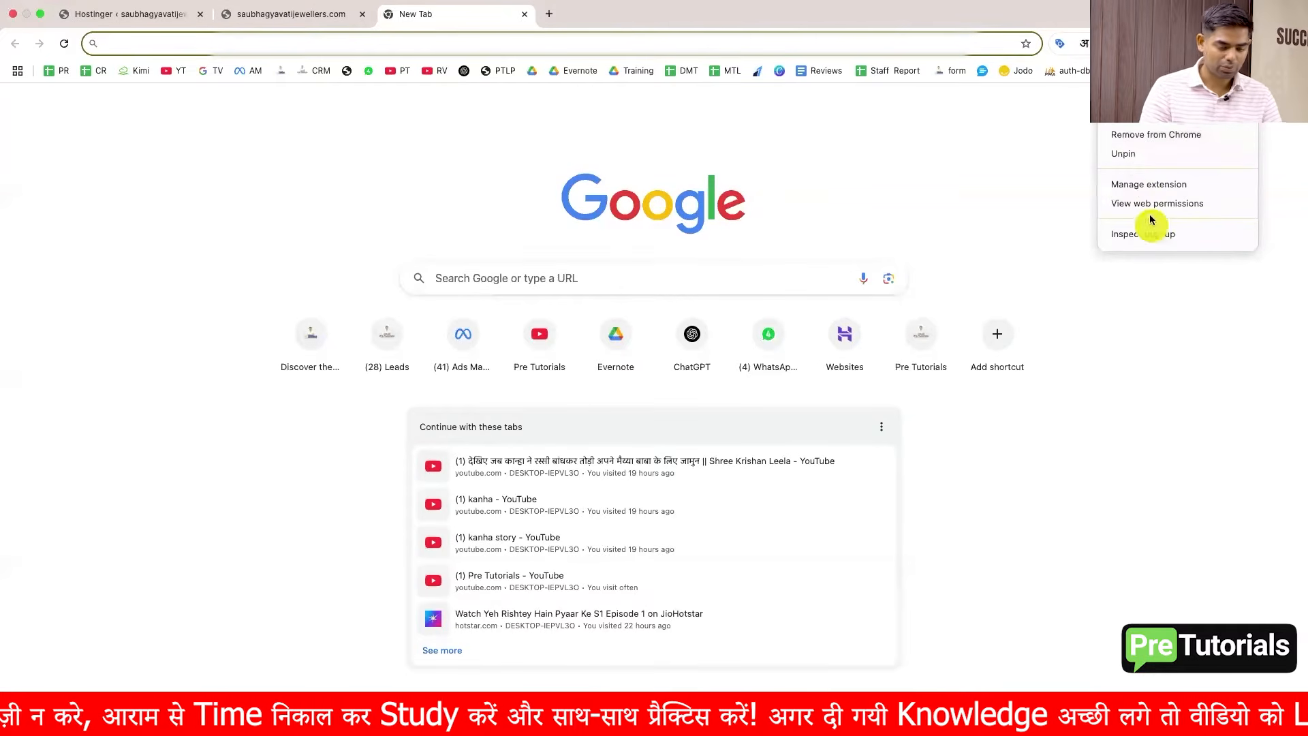
click(1163, 136)
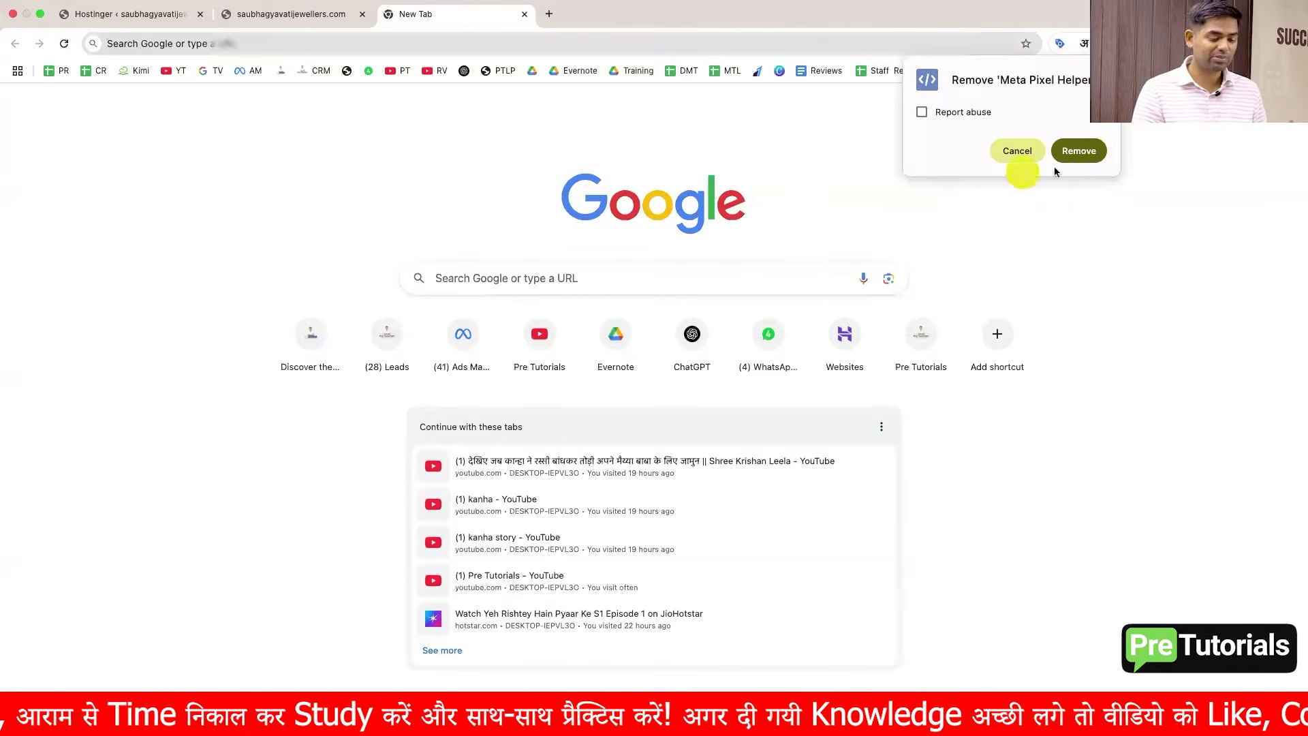
click(1075, 154)
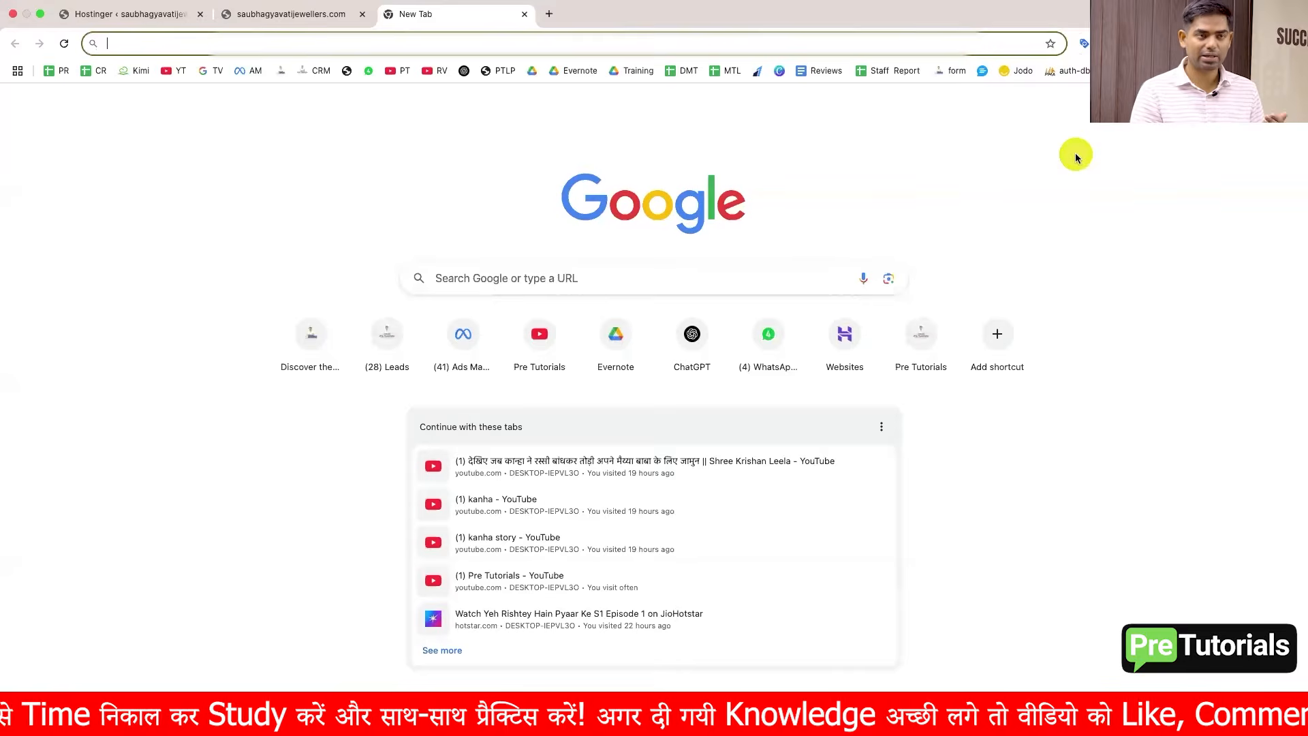
Step: Search for meta pixle helper and add the Meta Pixel Helper extension to Chrome
click(587, 278)
text(meta pixle hel)
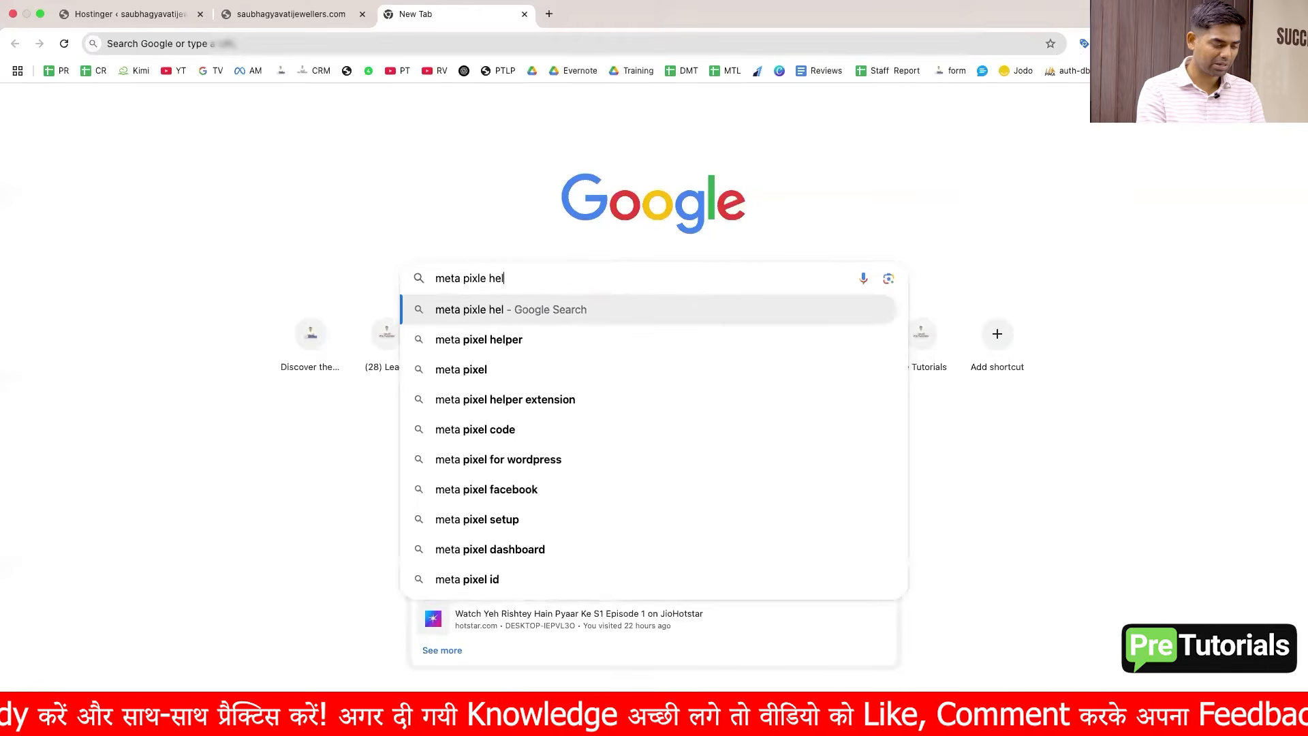
text(per)
key(Return)
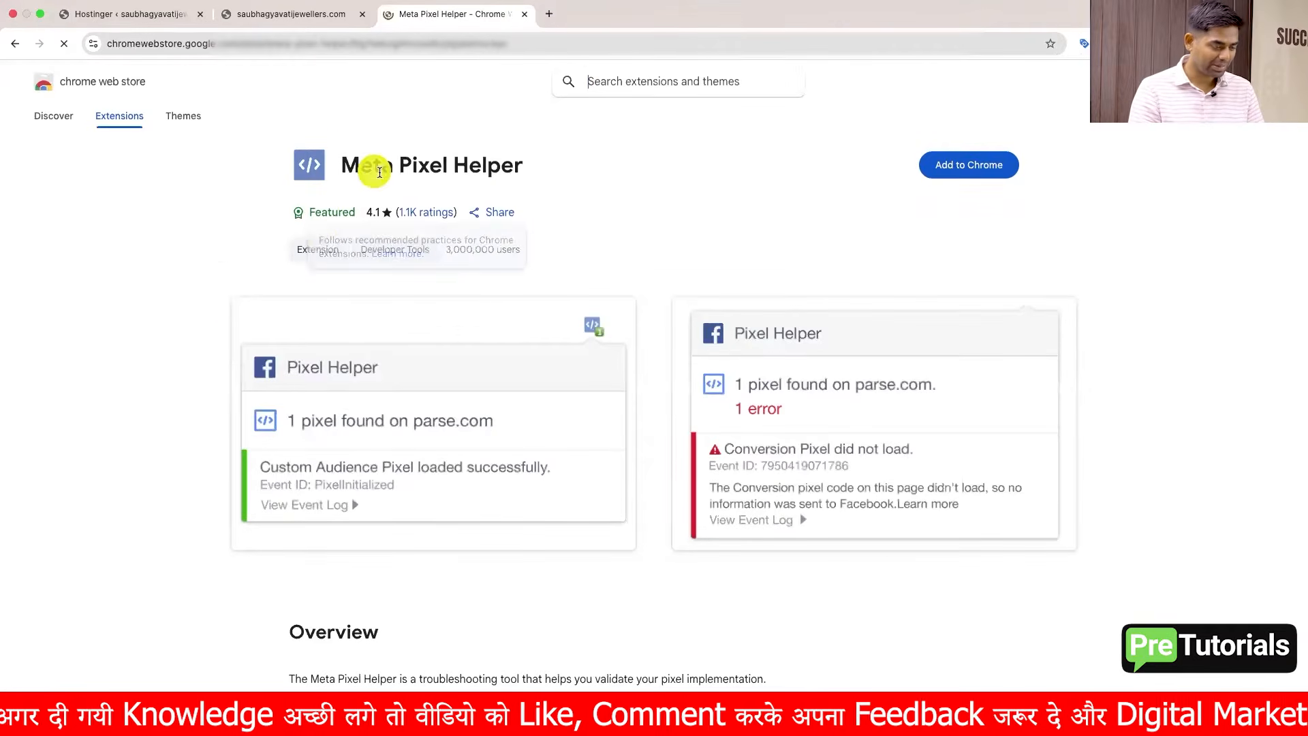
click(940, 166)
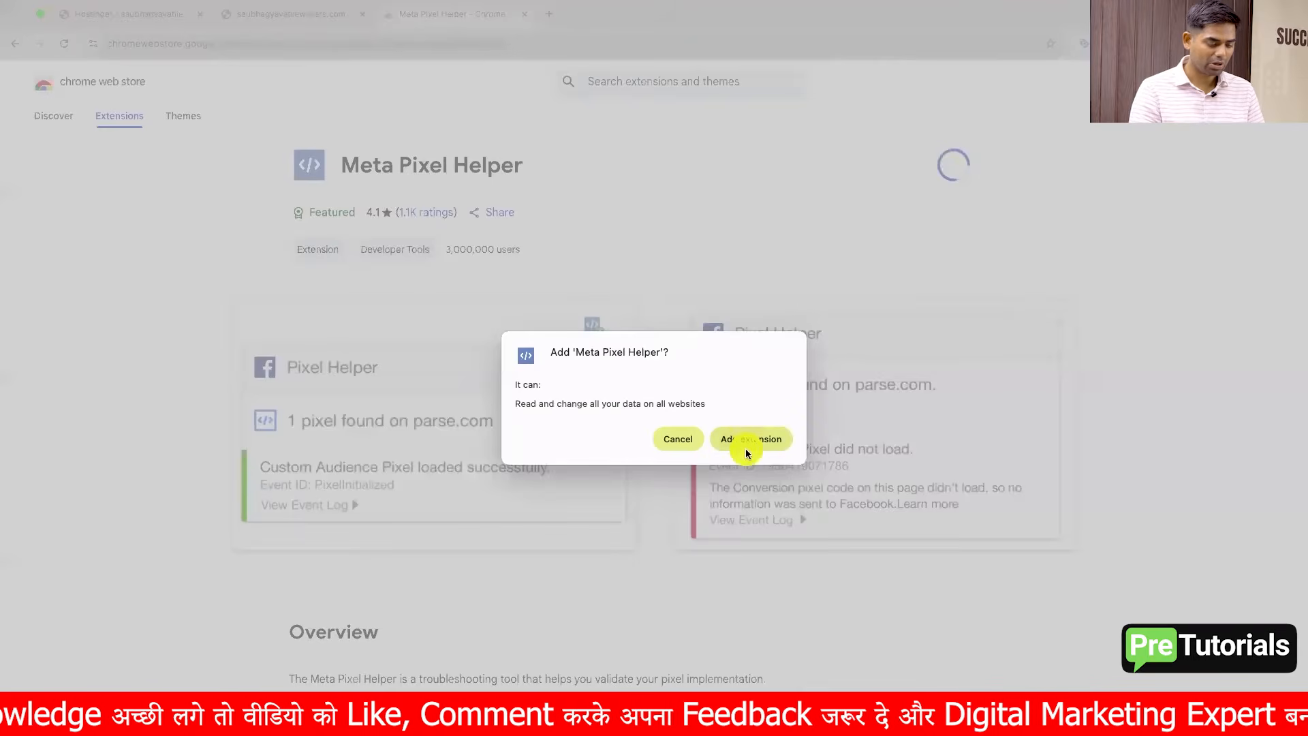
click(746, 439)
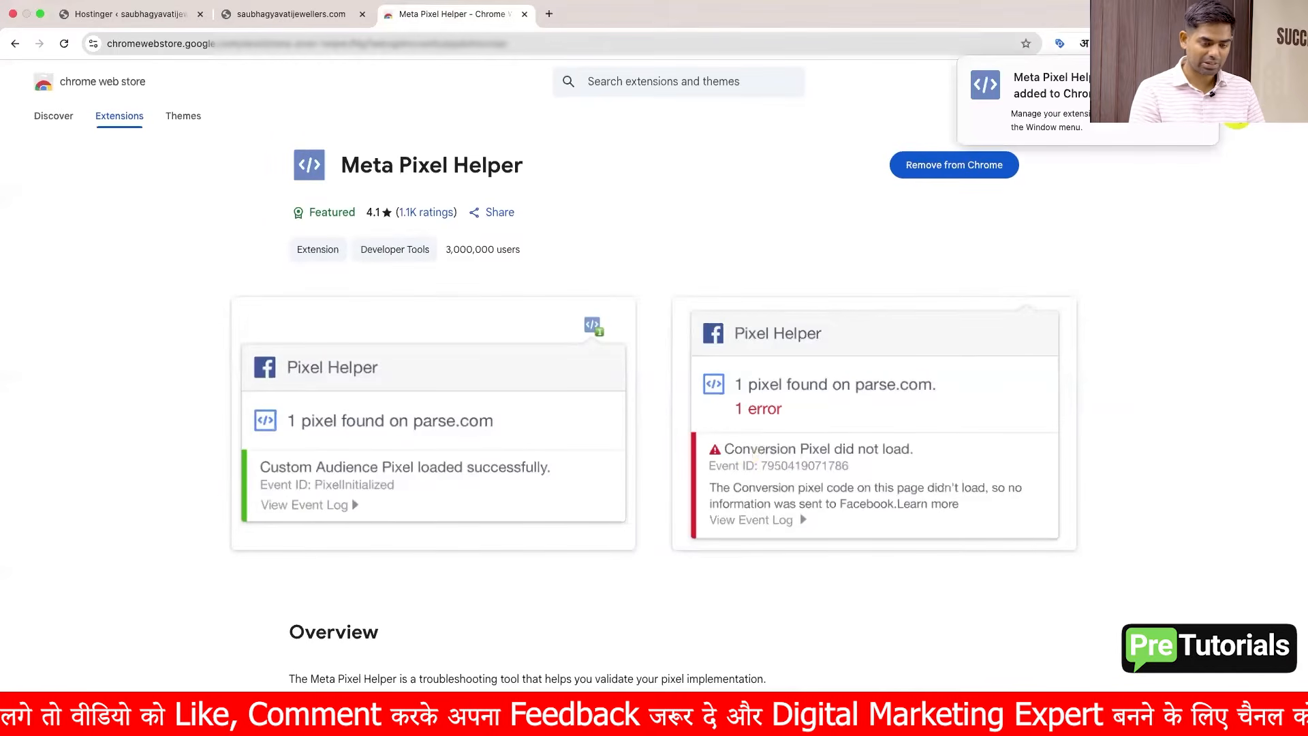
Step: Pin the Meta Pixel Helper extension to the browser toolbar
click(1206, 44)
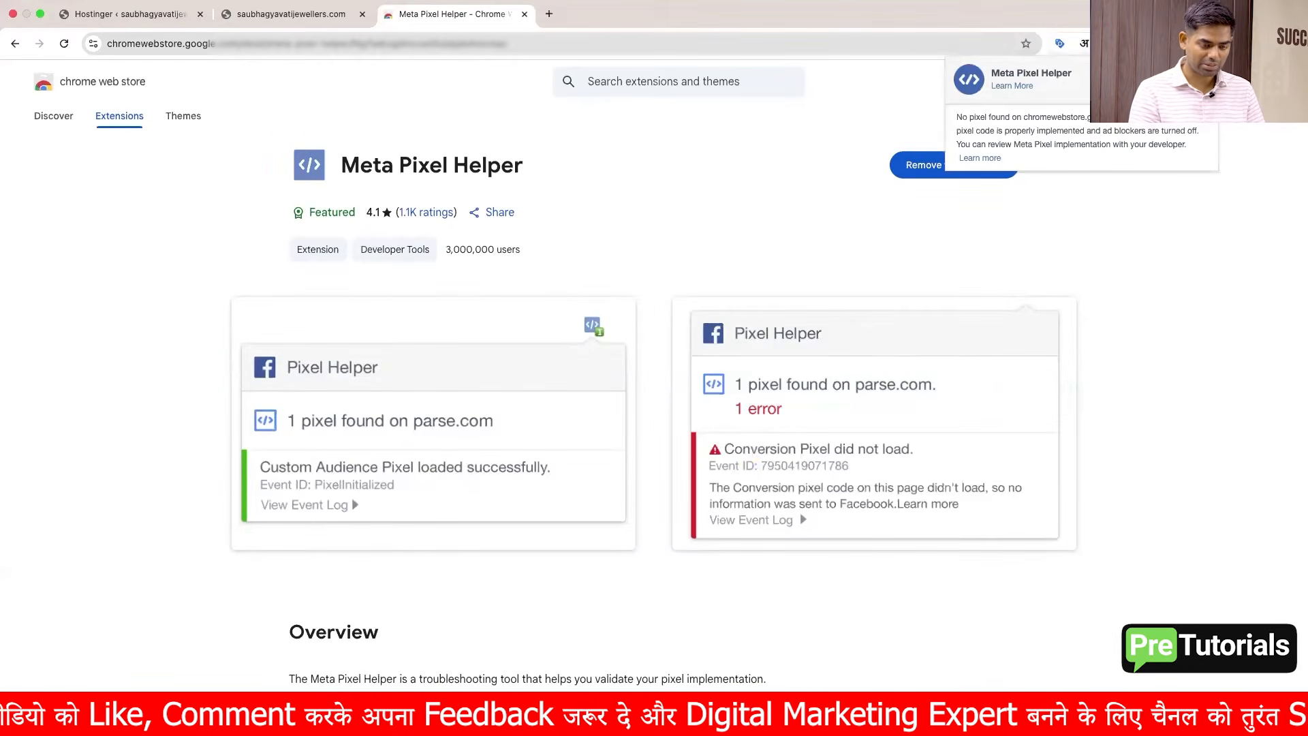
click(1206, 44)
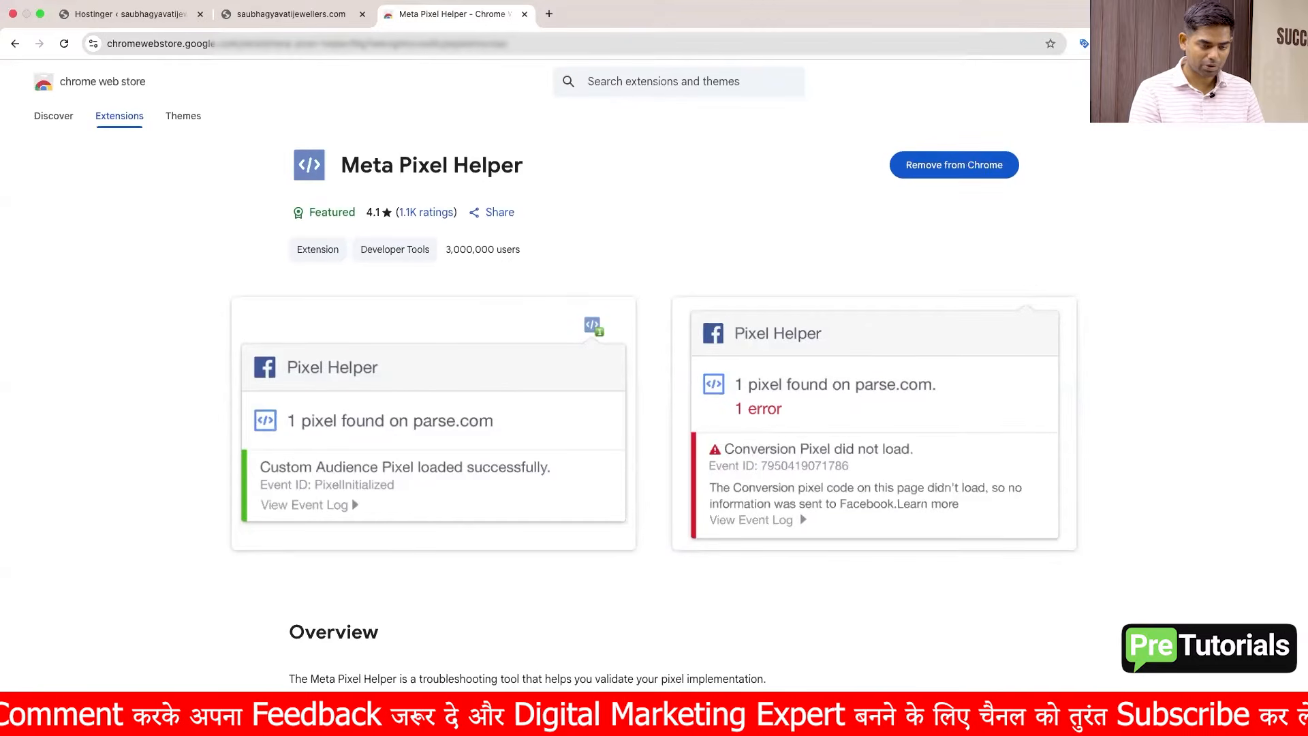
click(1230, 43)
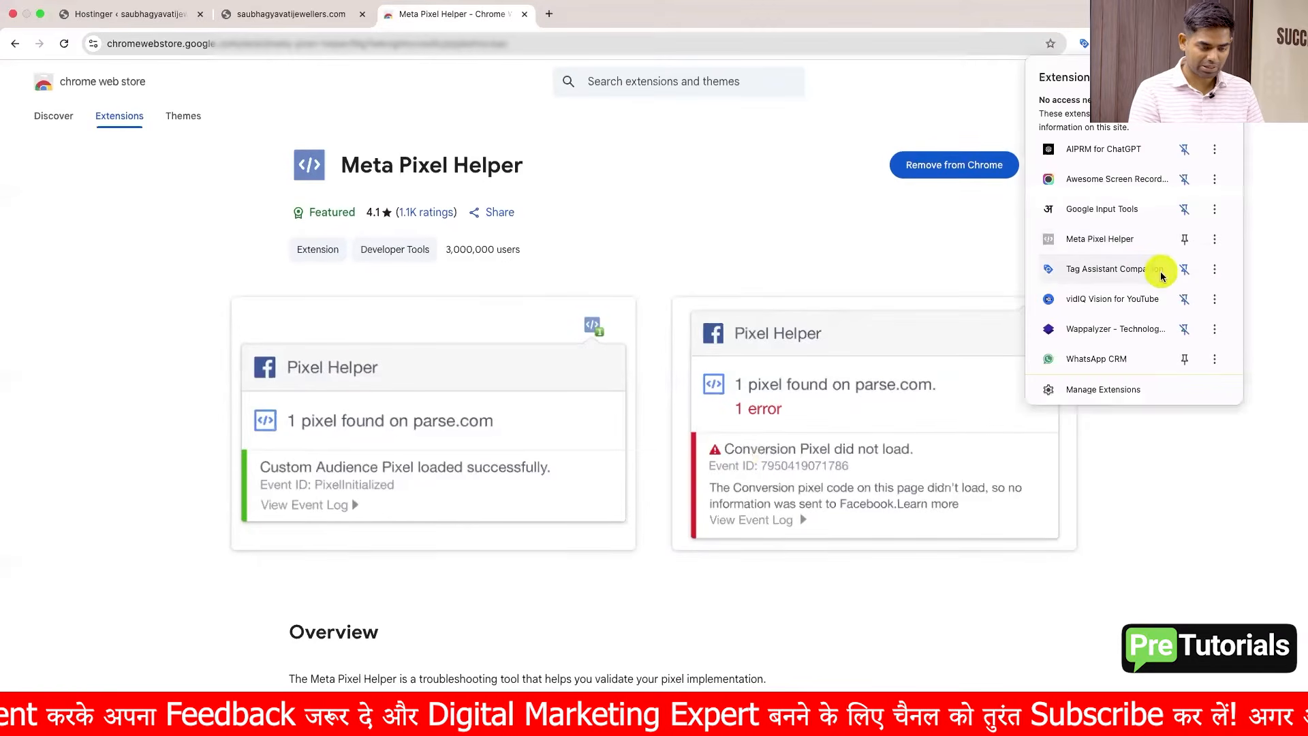
click(1183, 240)
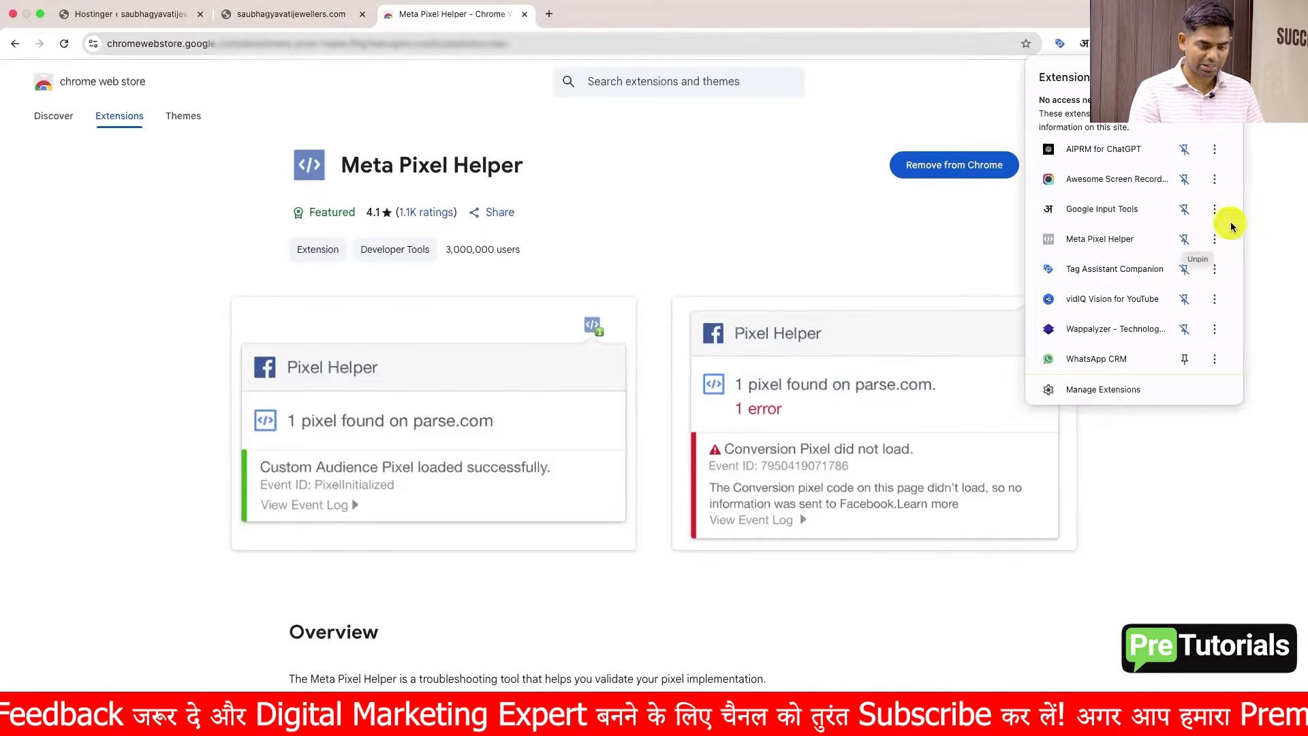
click(1258, 211)
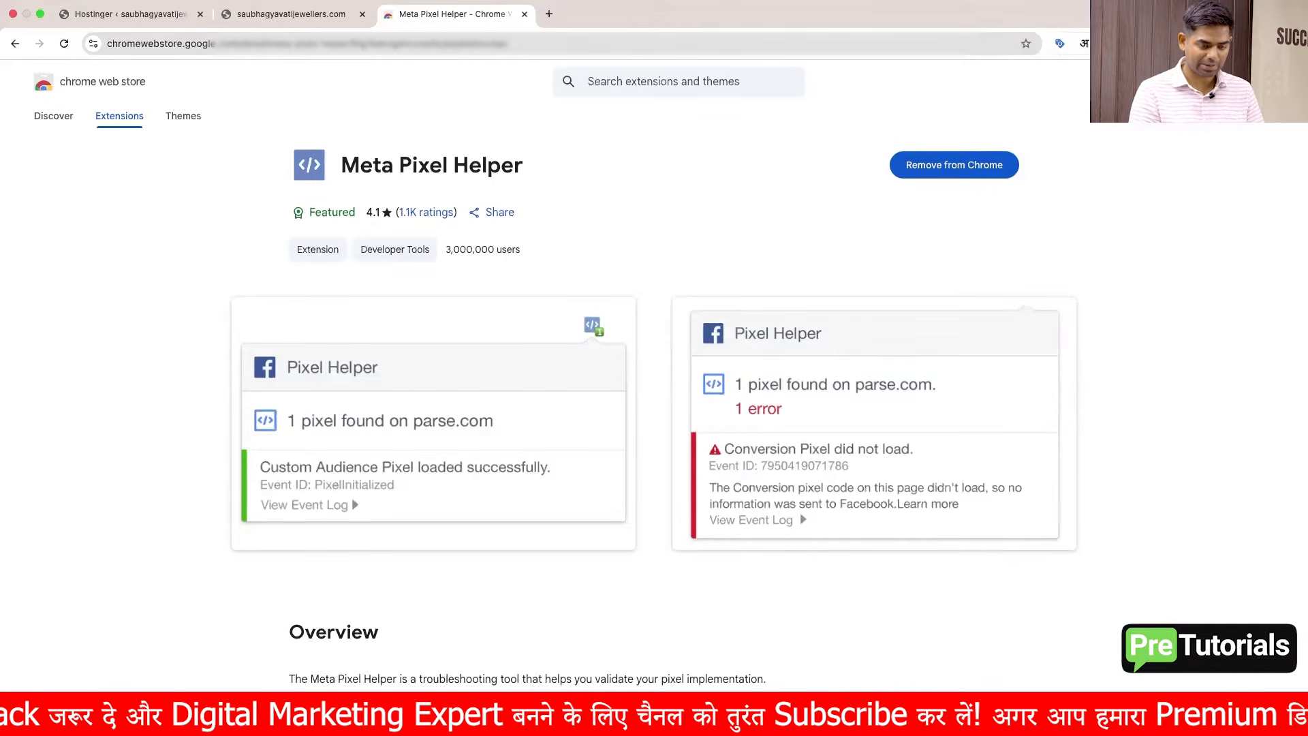
Step: Open pretutorials.com in the Meta Pixel Helper tab
click(334, 22)
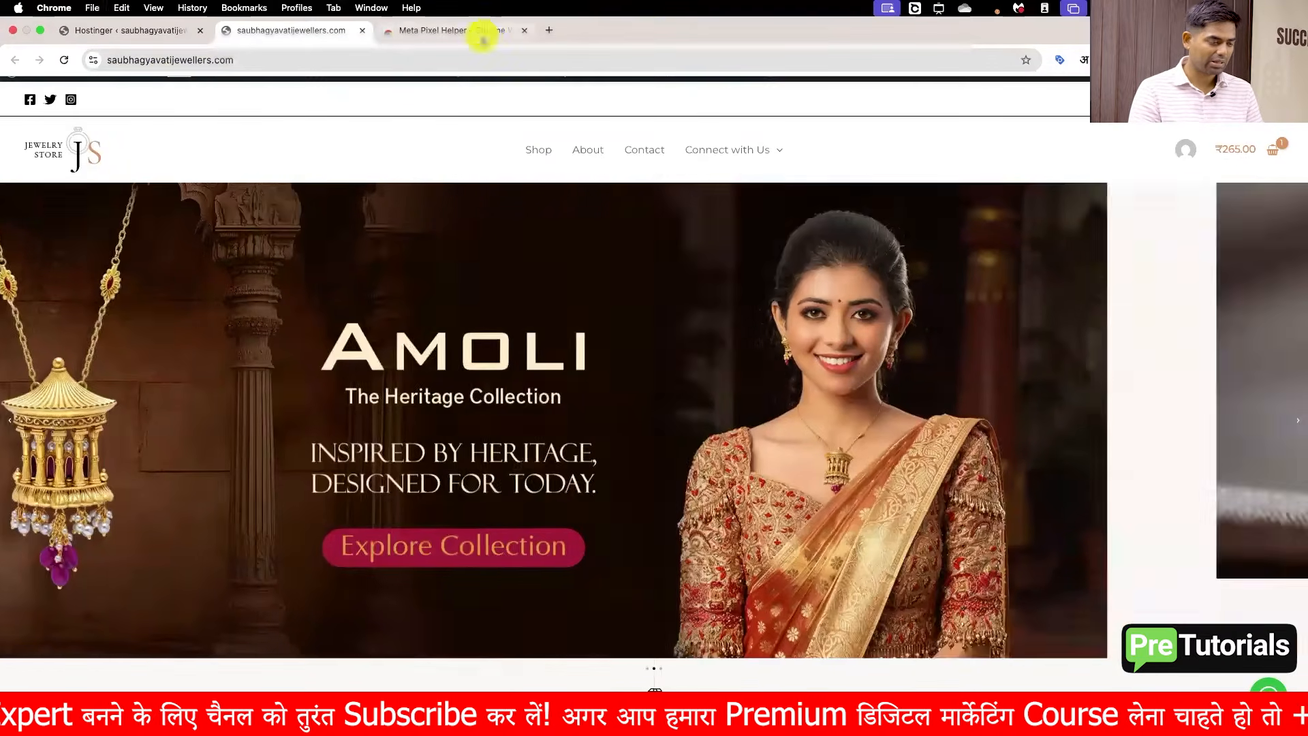
click(485, 30)
click(483, 59)
text(pretutorials.com)
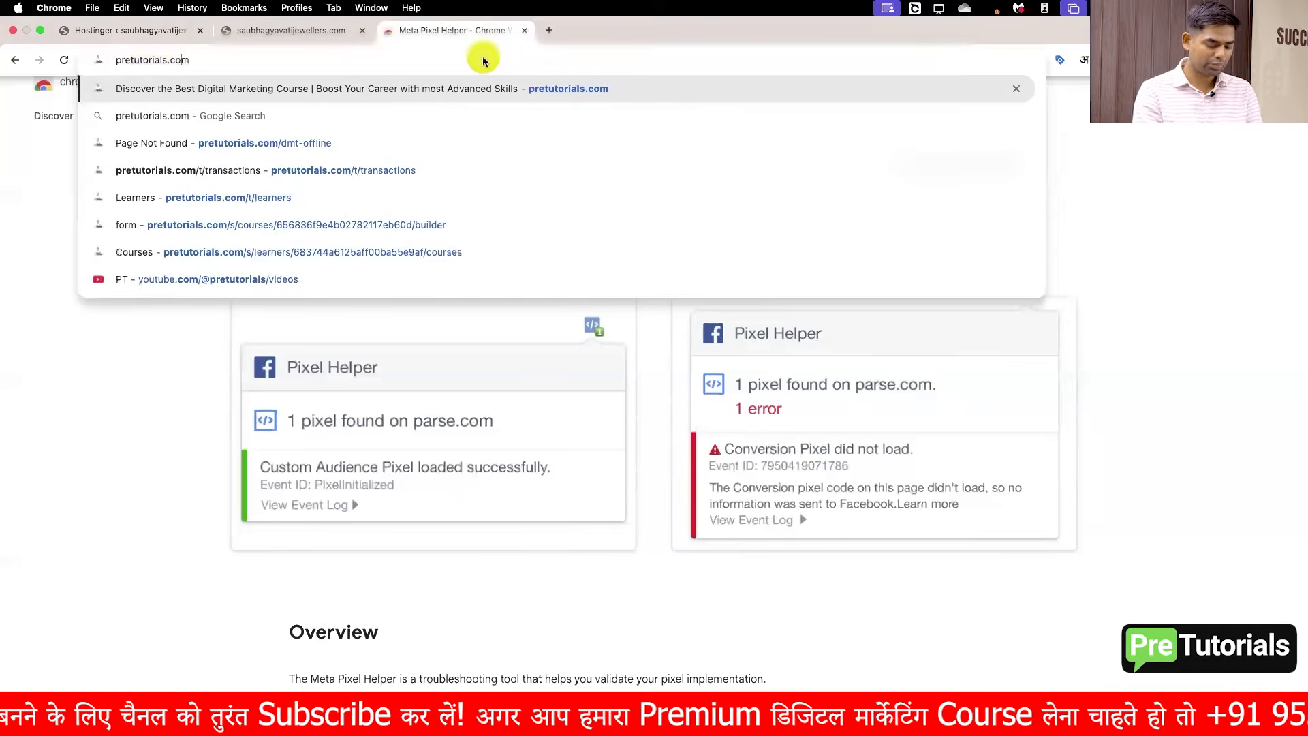
key(Return)
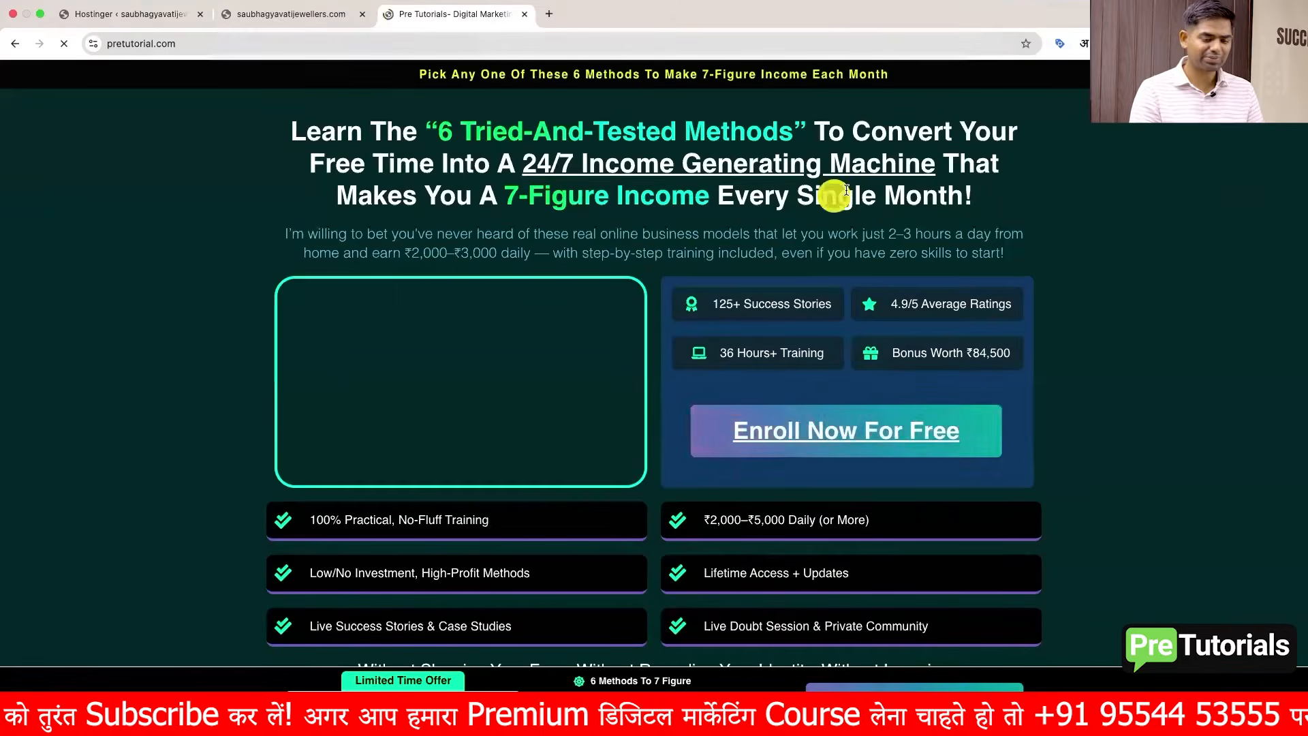
Step: Check the pixels detected on pretutorial.com with Meta Pixel Helper, then close that tab
click(1206, 43)
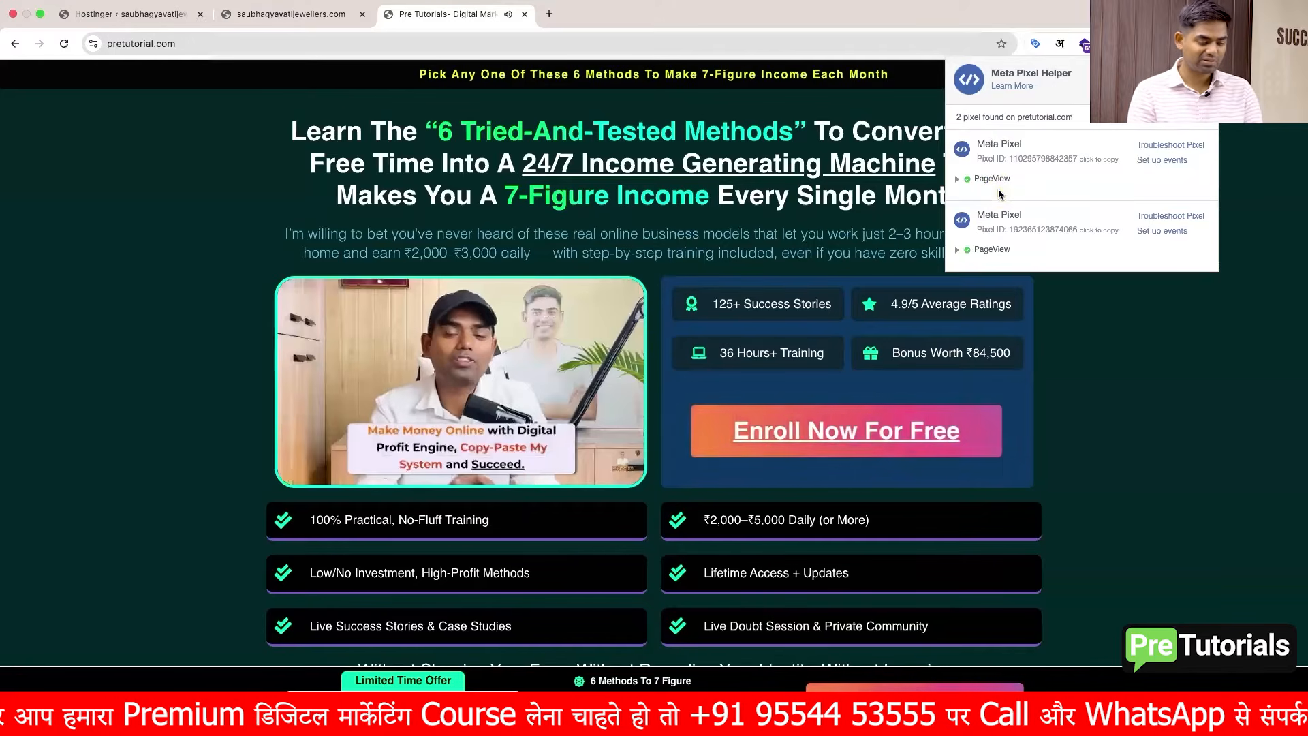
click(1129, 390)
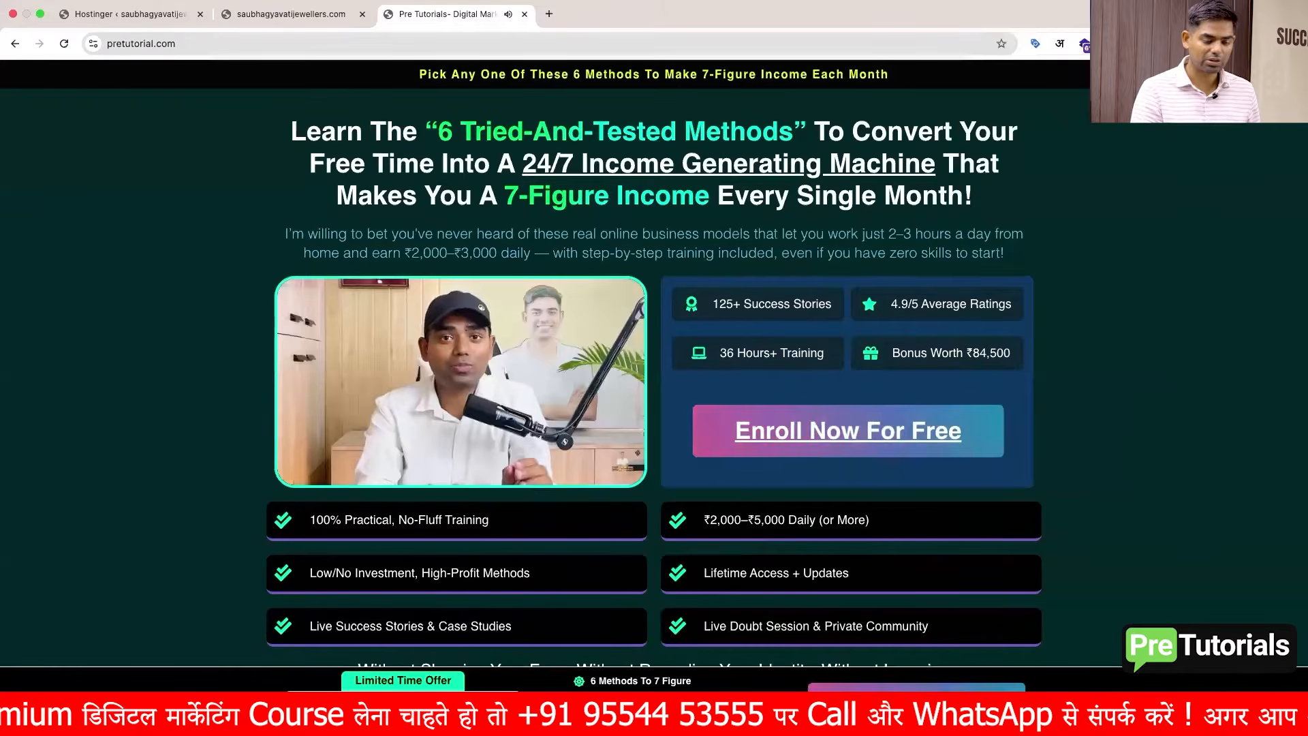
click(1035, 42)
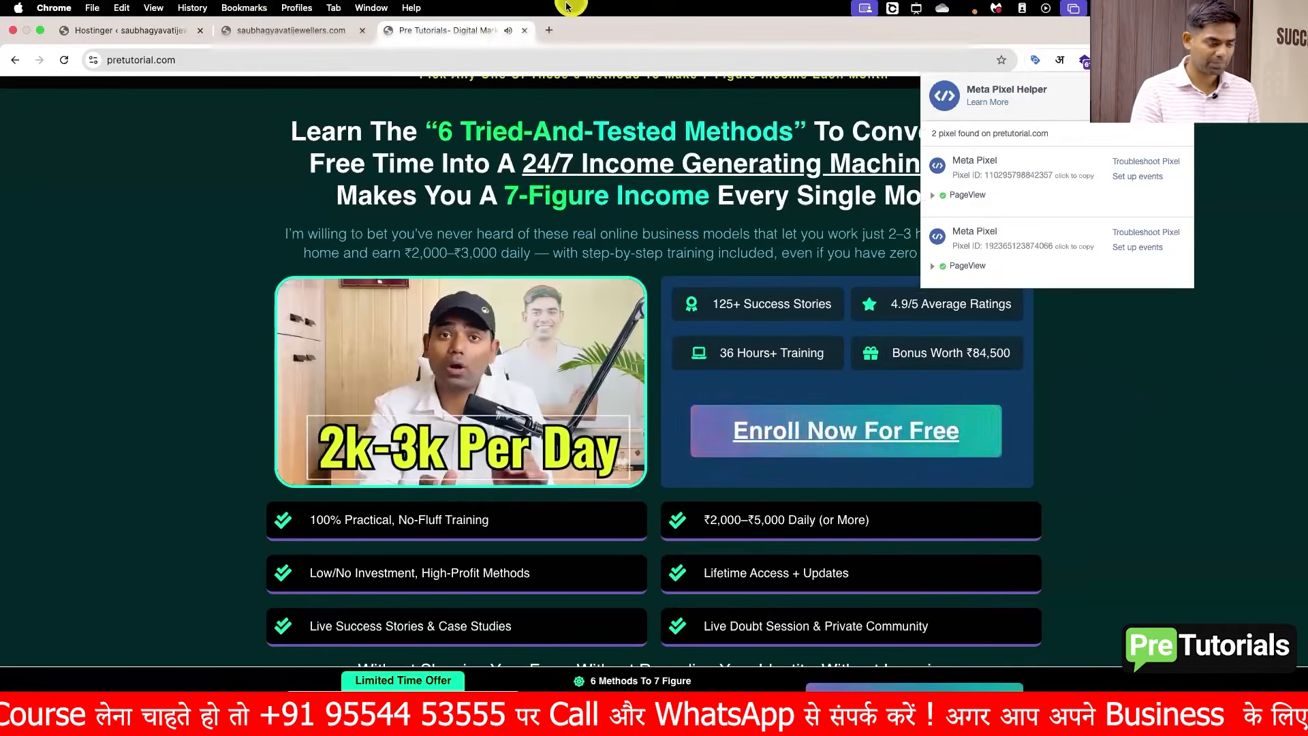
click(524, 13)
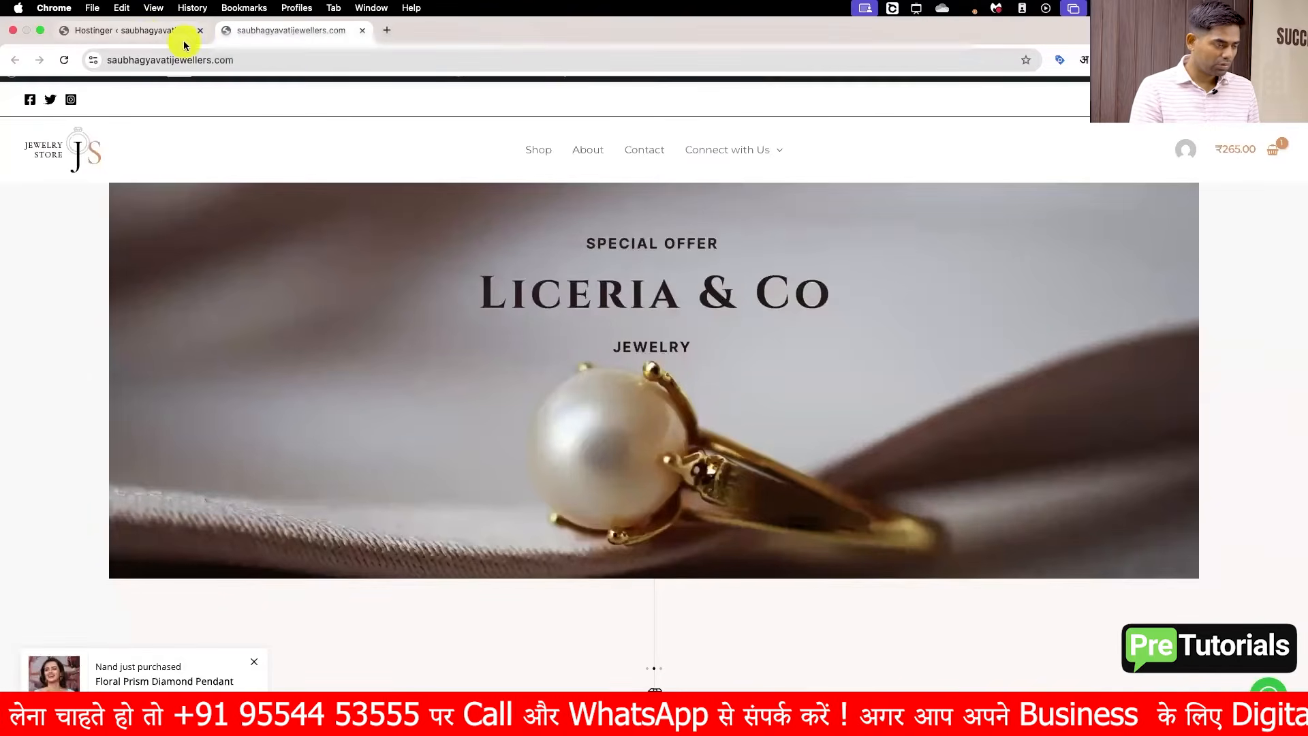
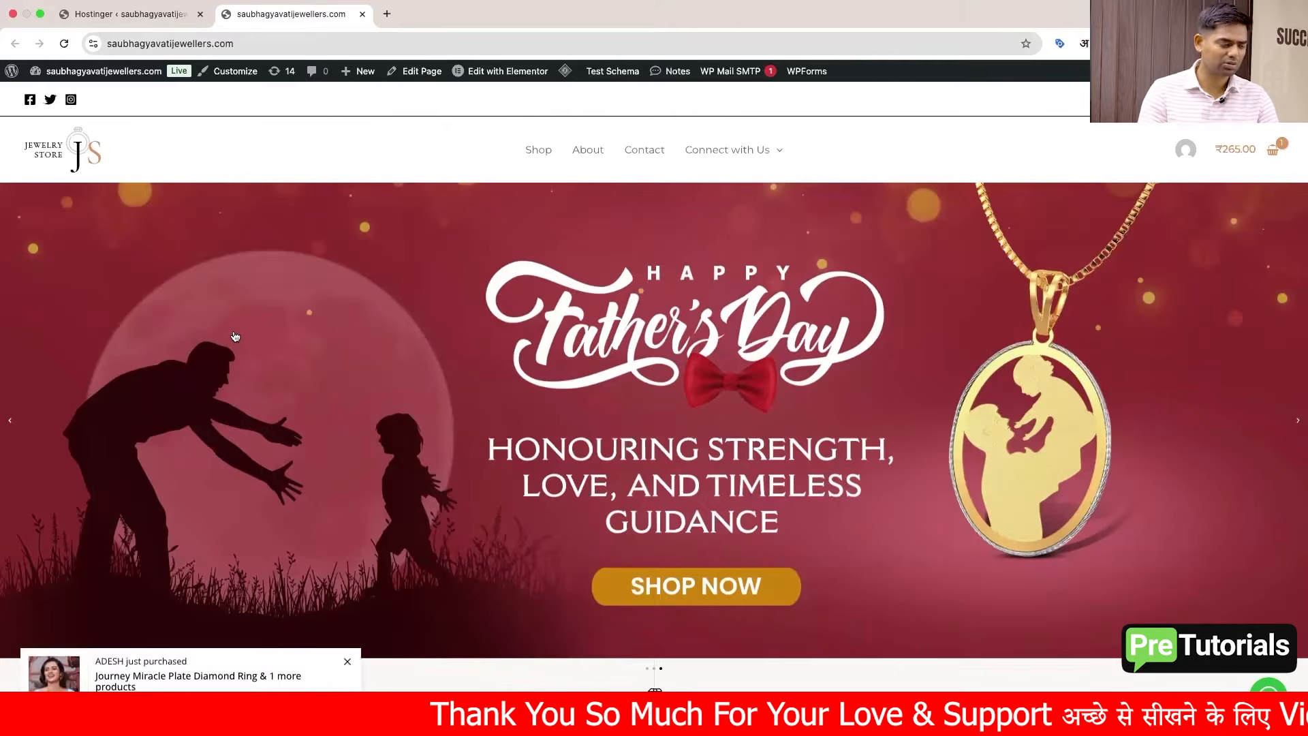
Step: Create a new dataset named DS-SJ in Datasets & pixels
key(ctrl+Left)
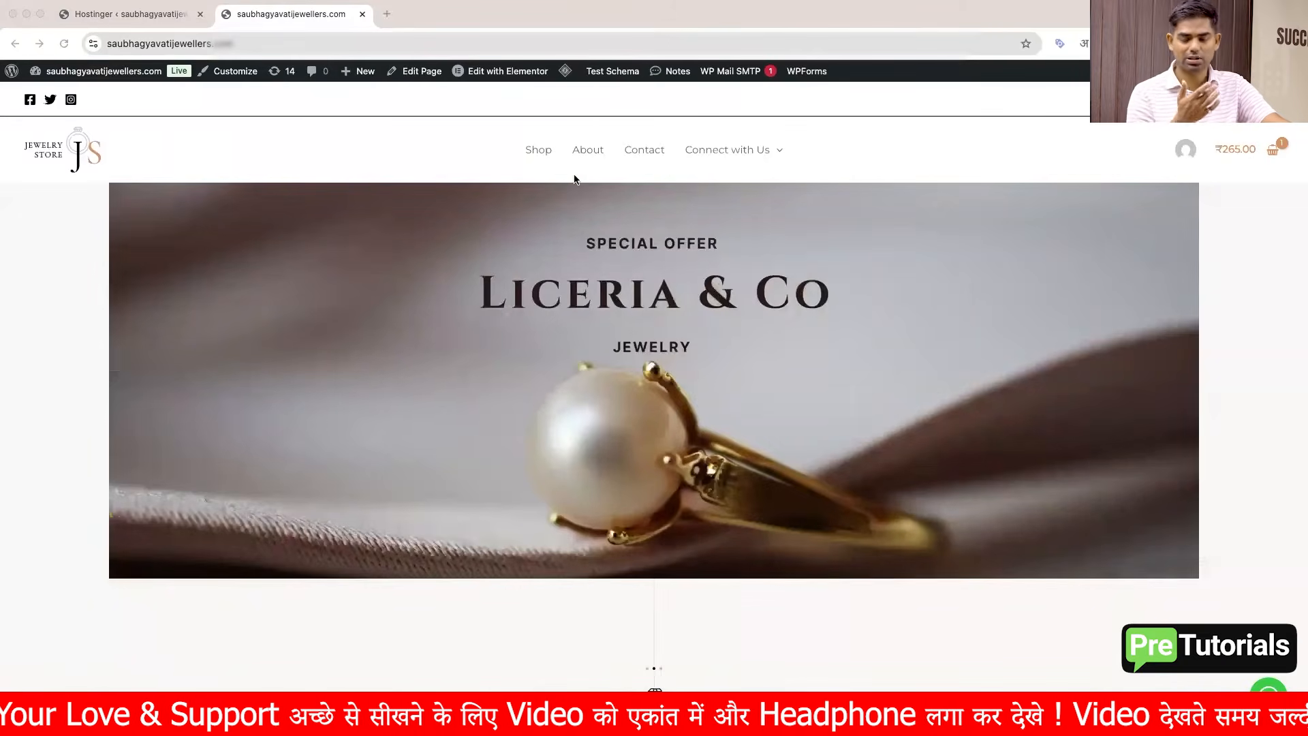
key(ctrl+Left)
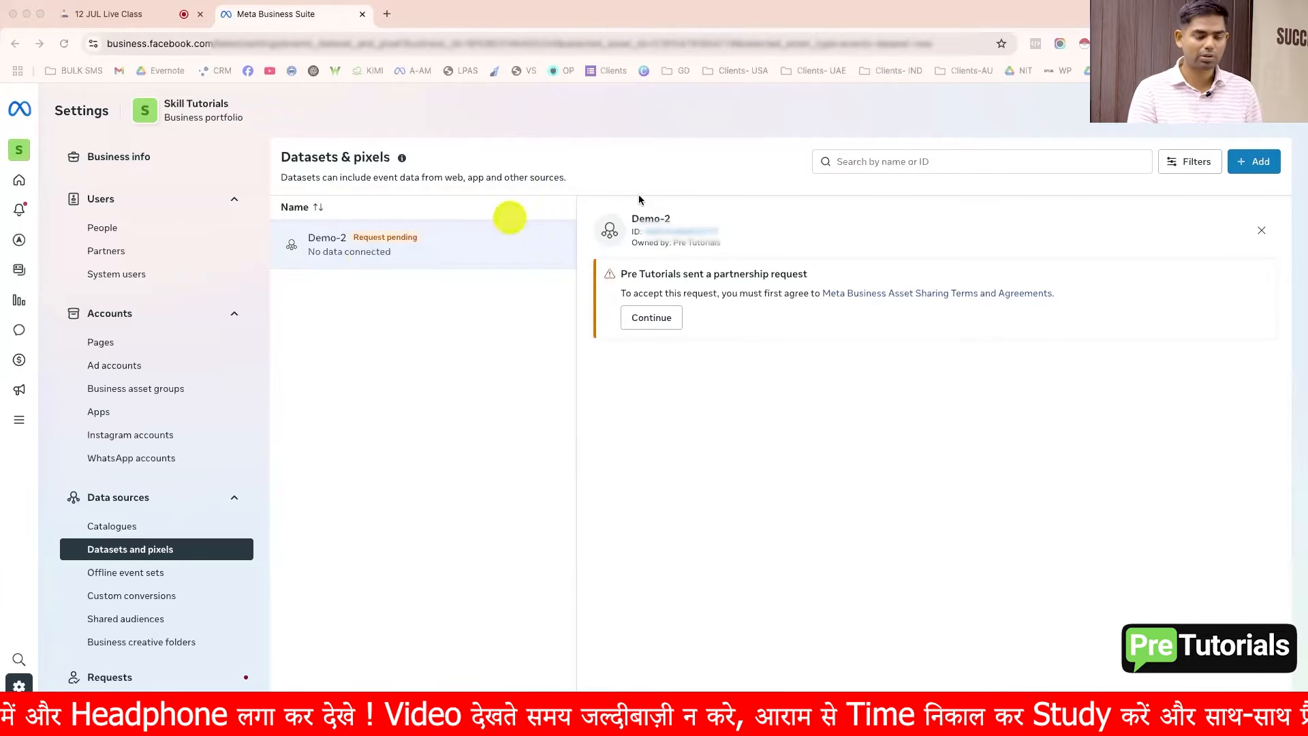
click(1252, 165)
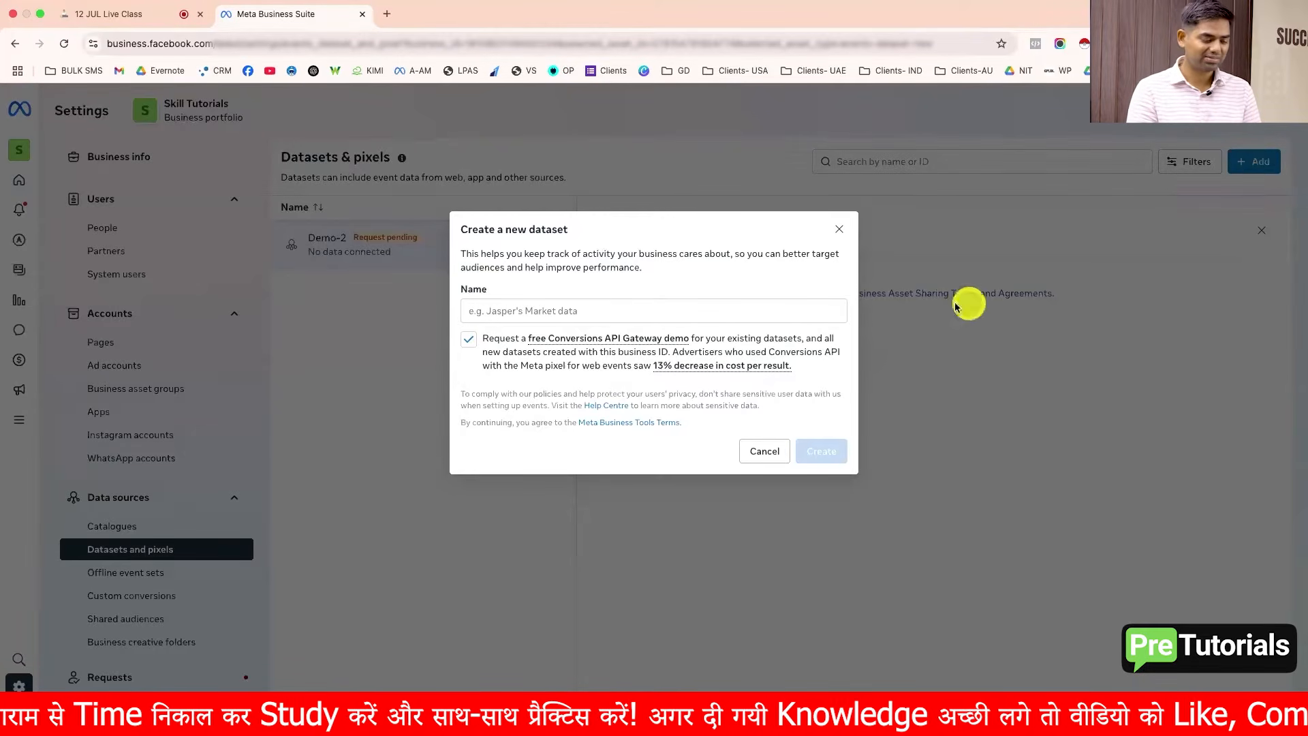
click(804, 303)
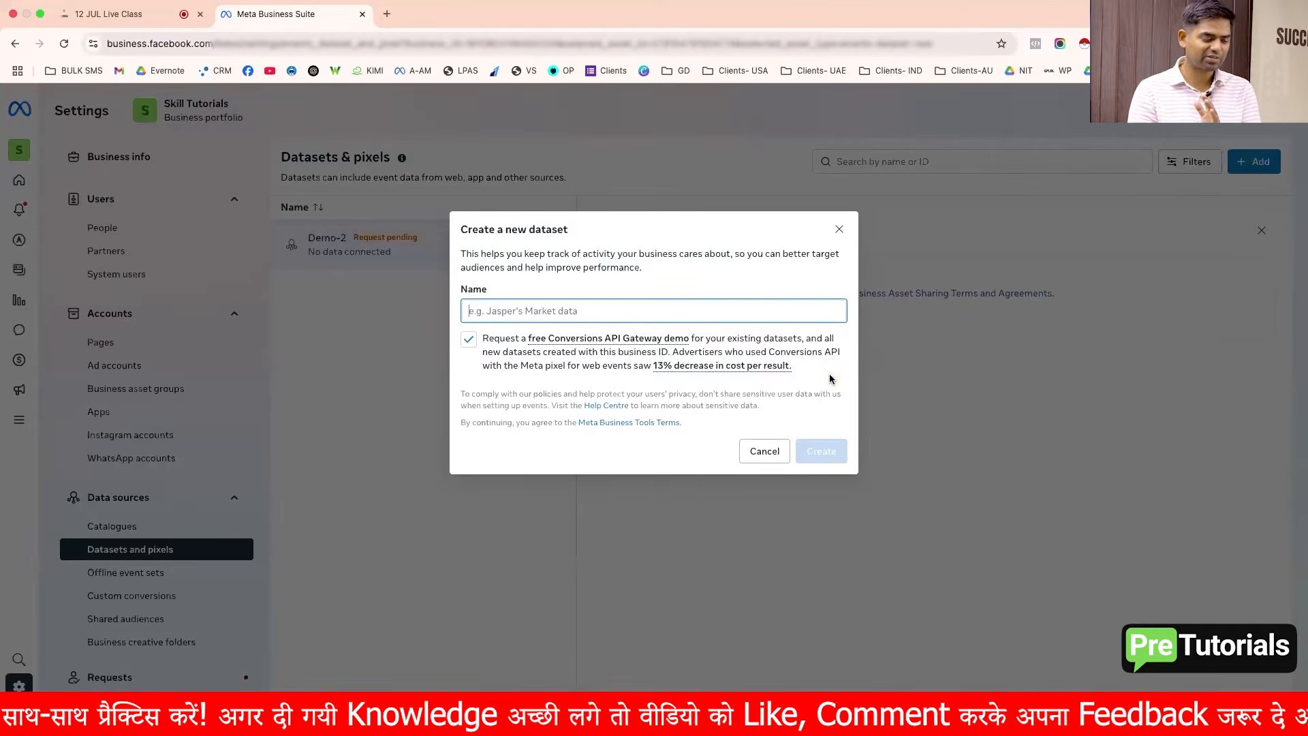
click(649, 306)
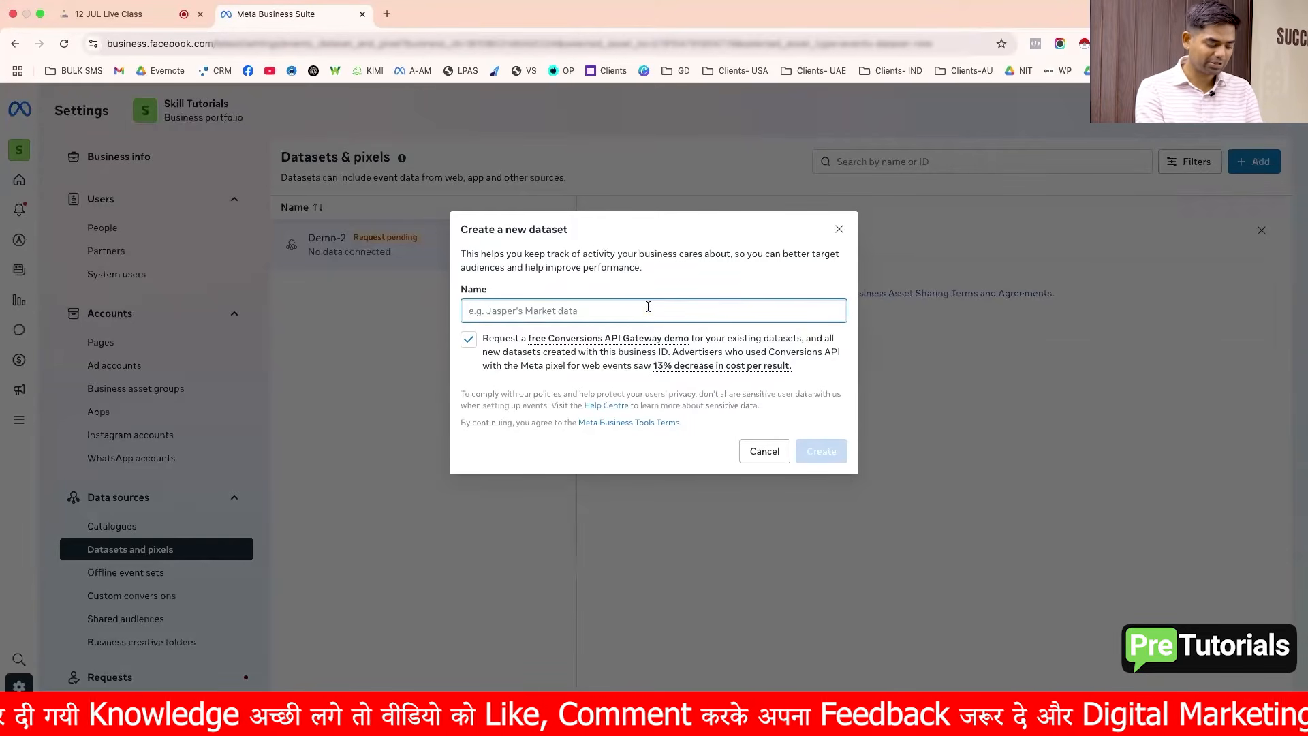
text(DS)
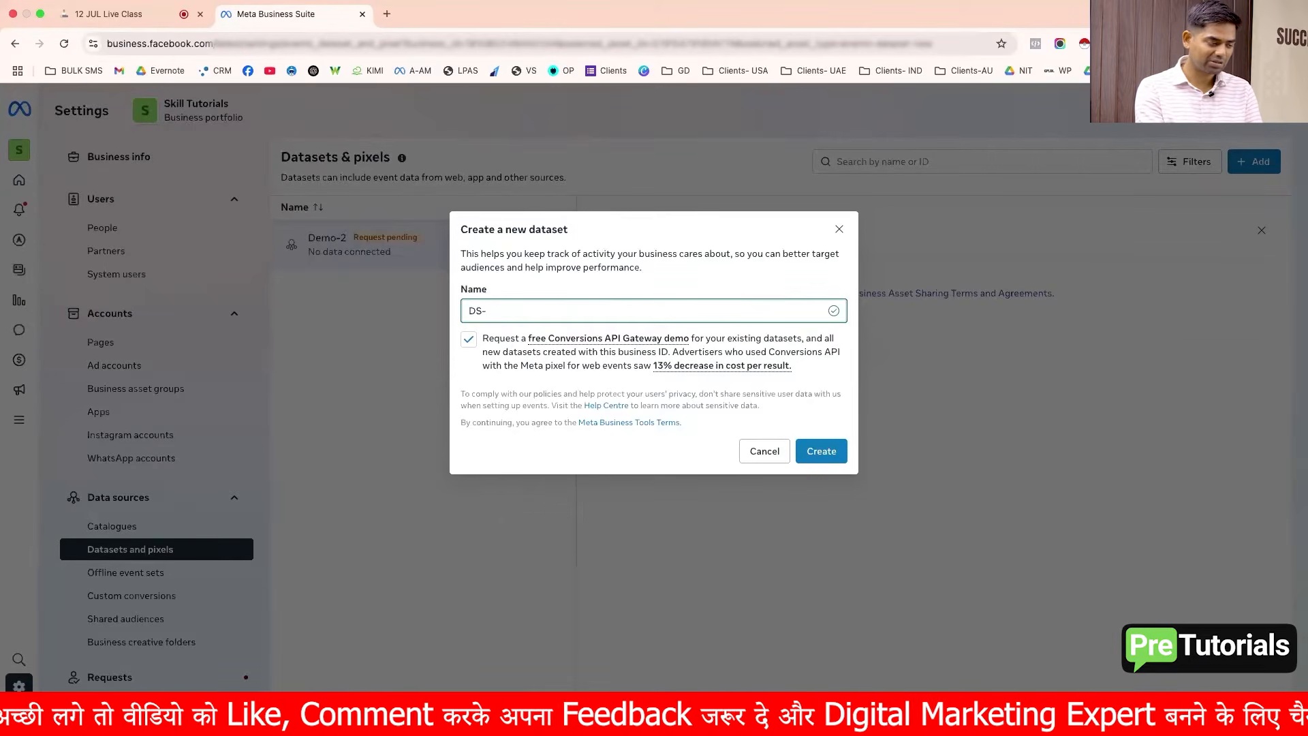
text(-SJ)
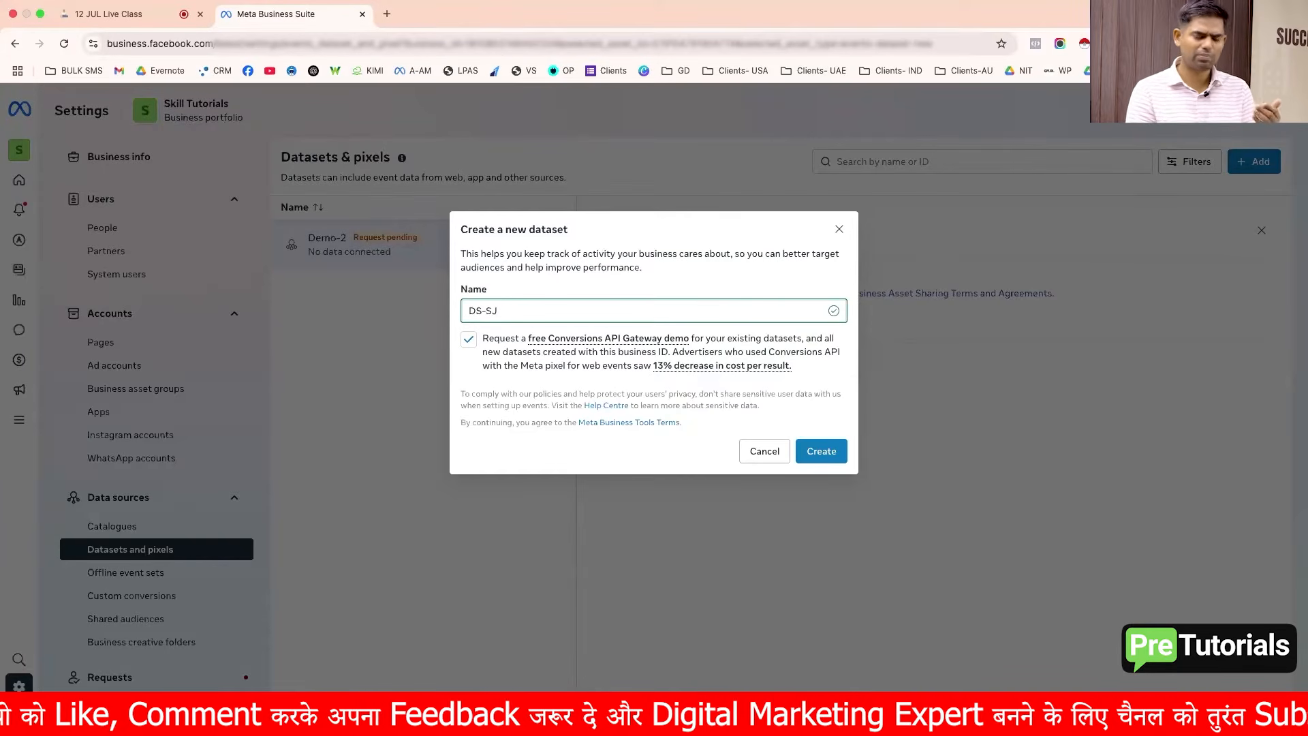
click(821, 452)
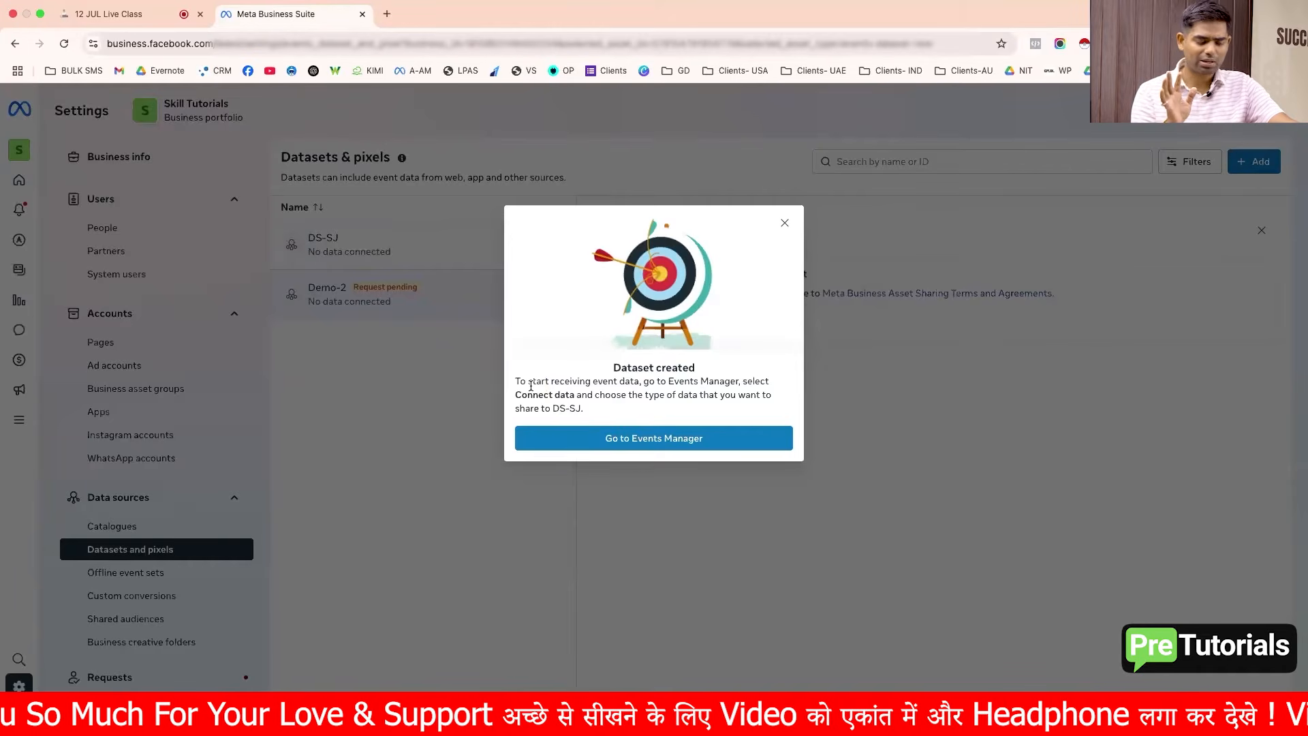
Step: Open the new dataset in Events Manager, then return to the datasets list and close the confirmation dialog
drag(516, 382, 642, 382)
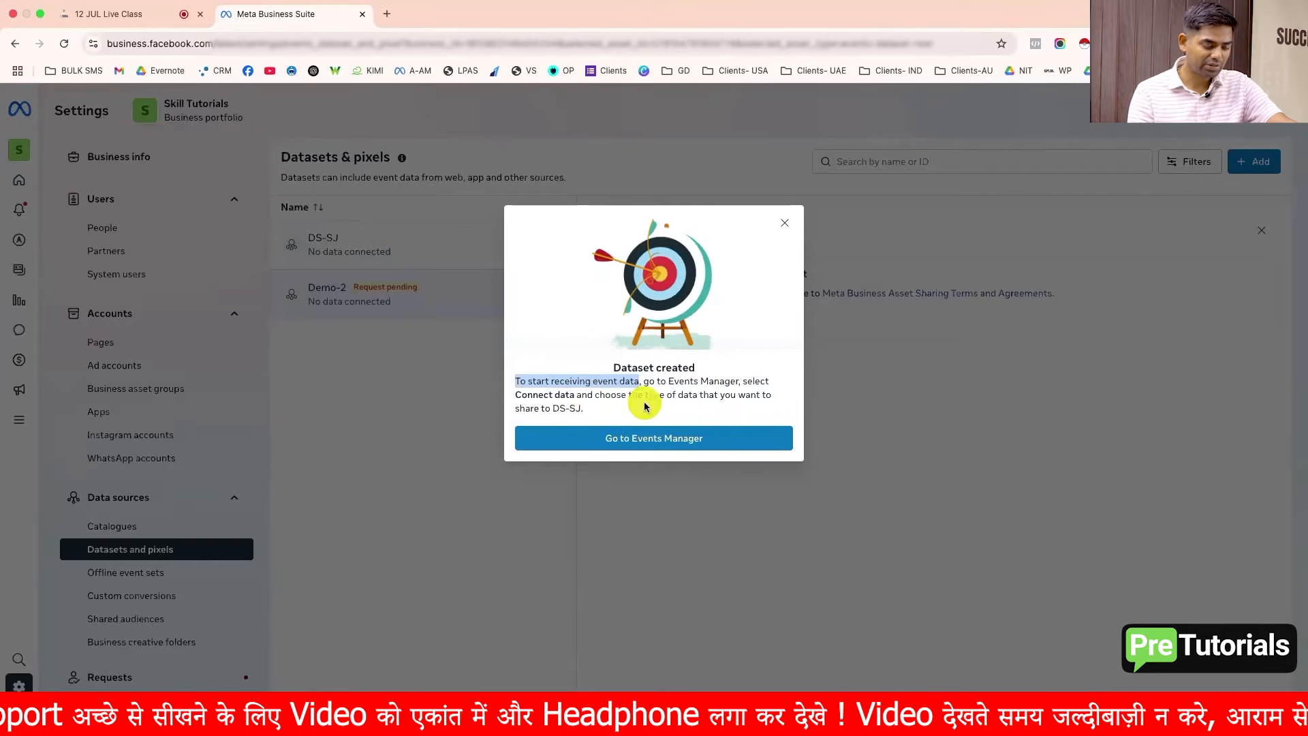
click(661, 447)
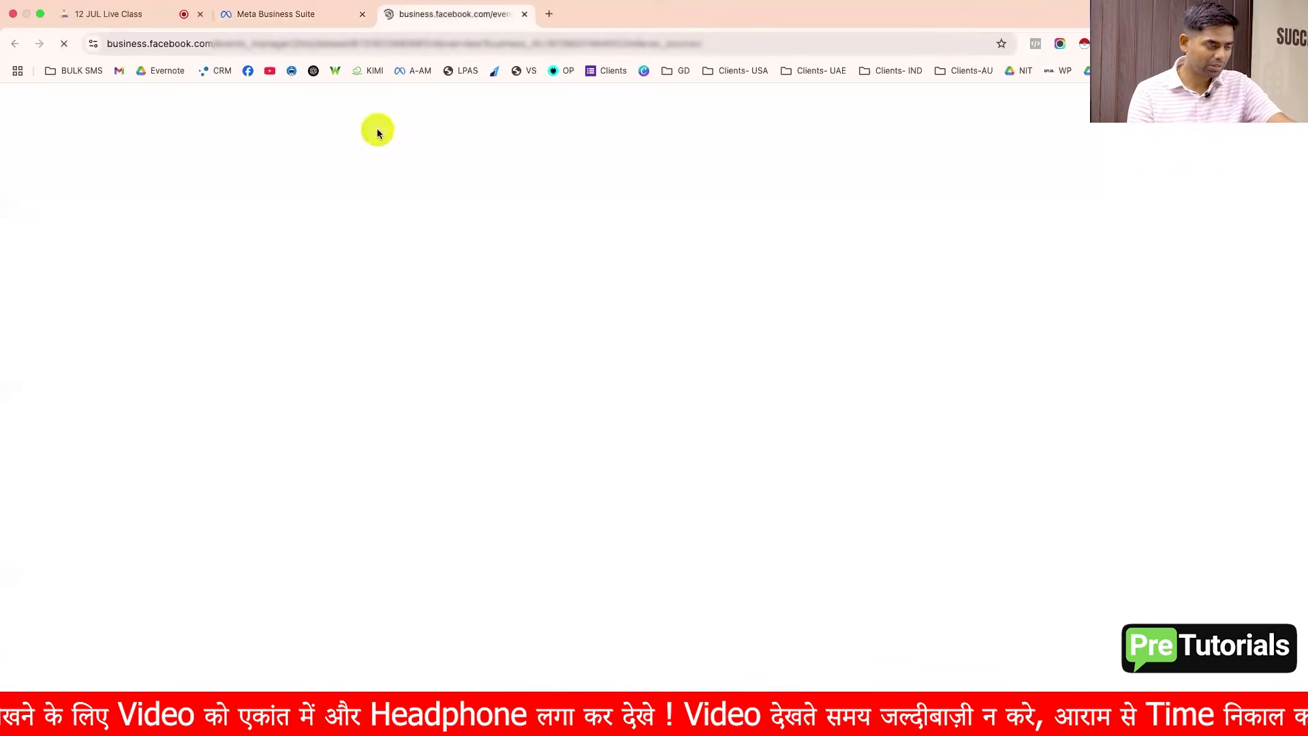
click(314, 14)
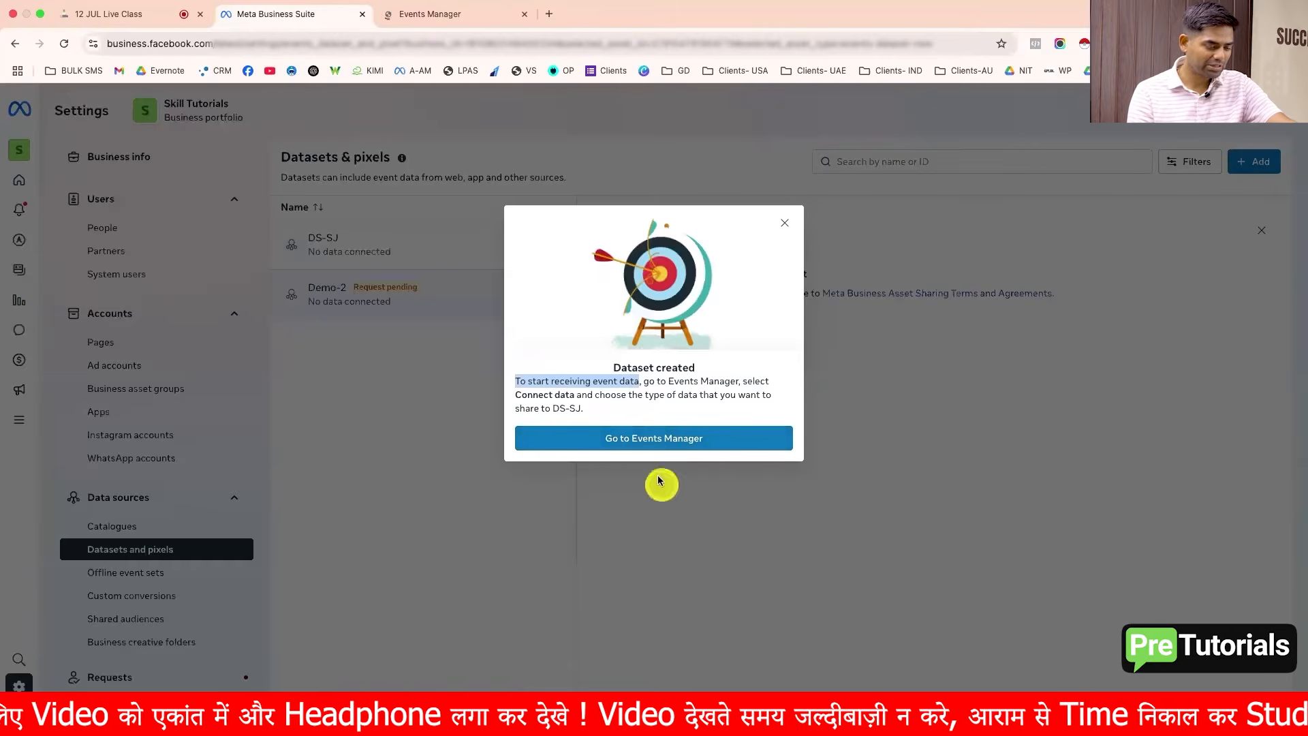
click(453, 15)
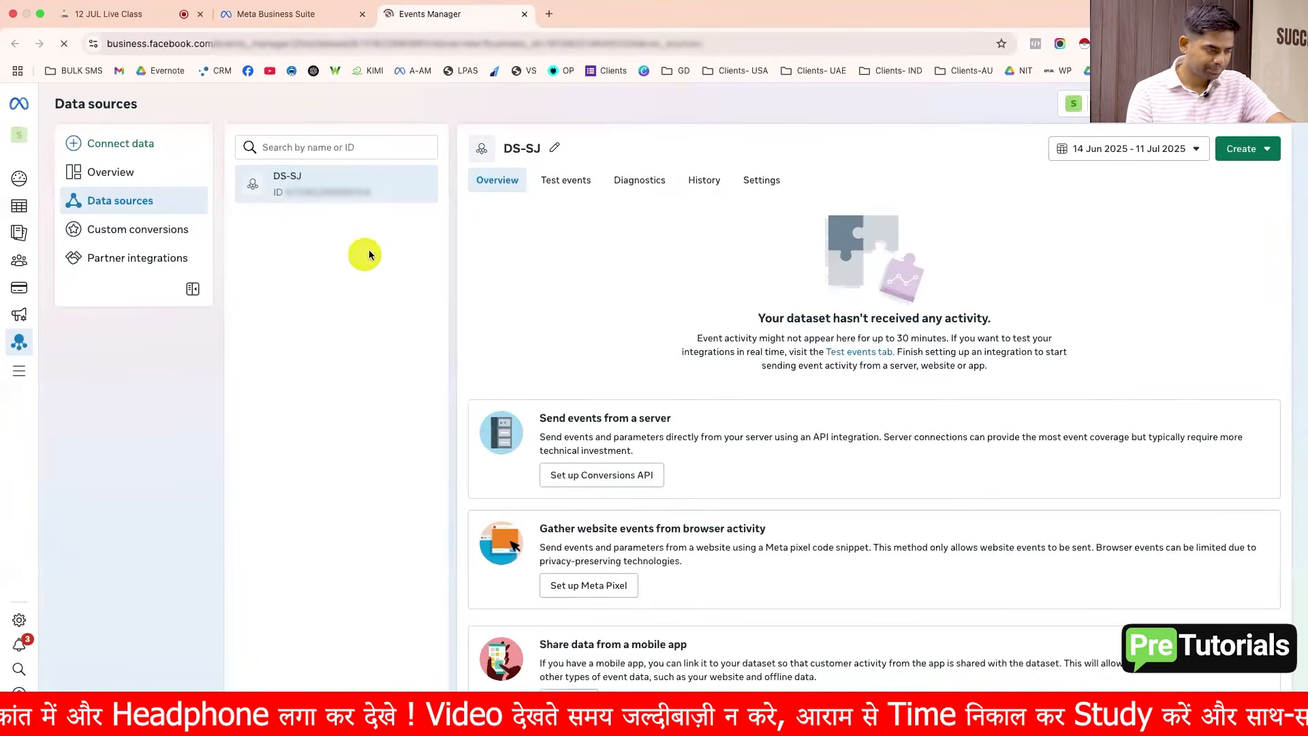
click(299, 15)
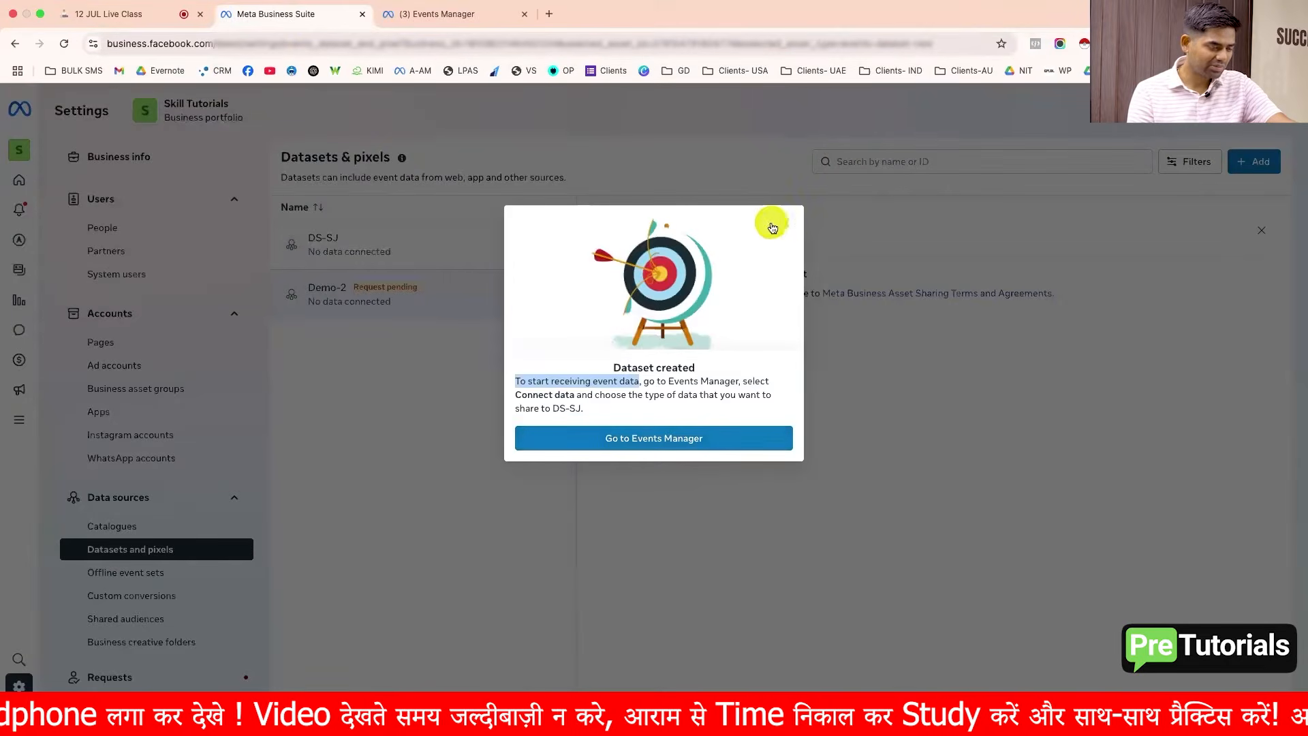
click(784, 222)
Step: Review the DS-SJ dataset's event status and the people assigned to it
click(425, 304)
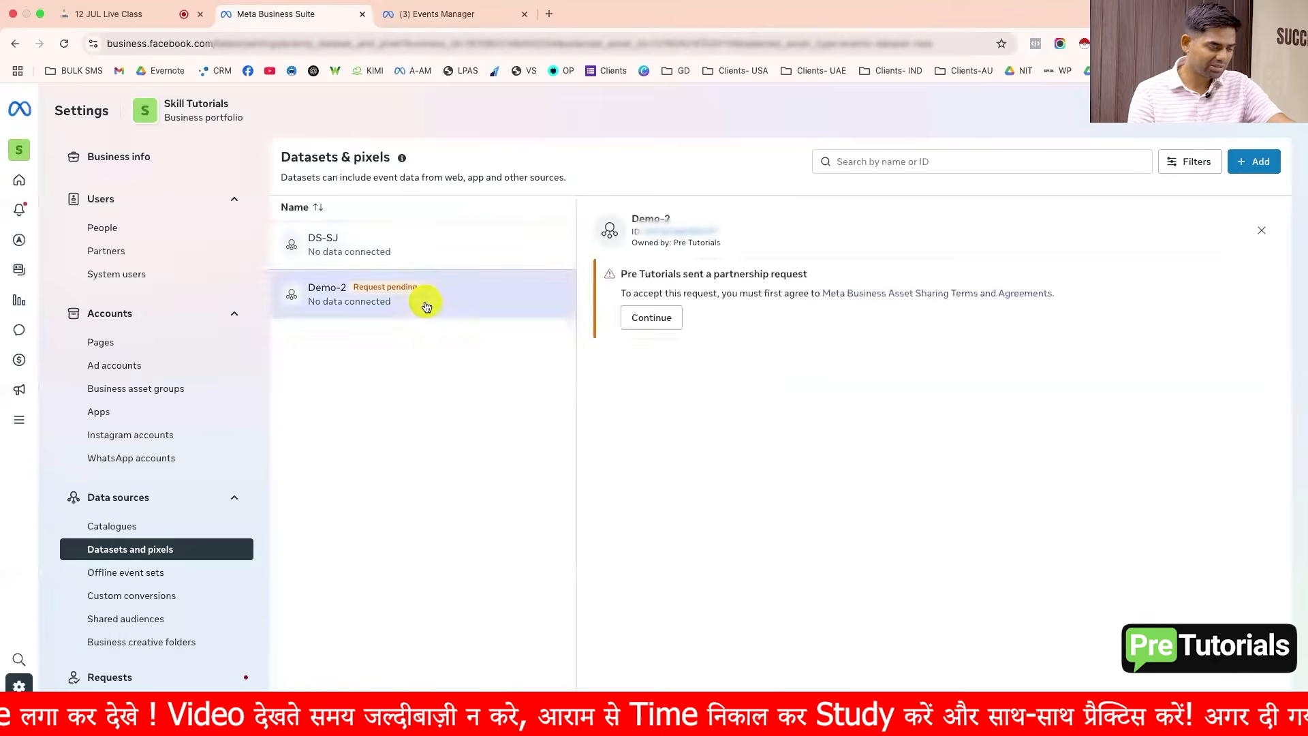
click(409, 251)
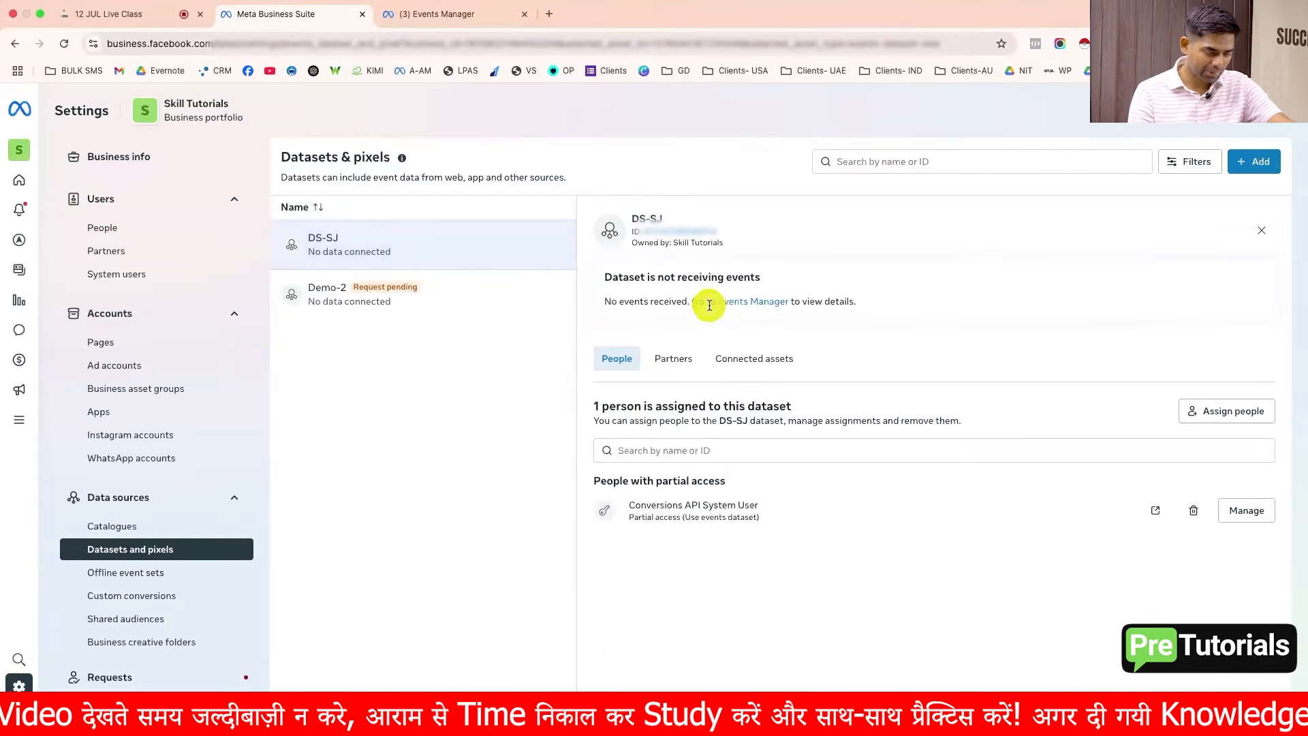
drag(604, 302, 684, 304)
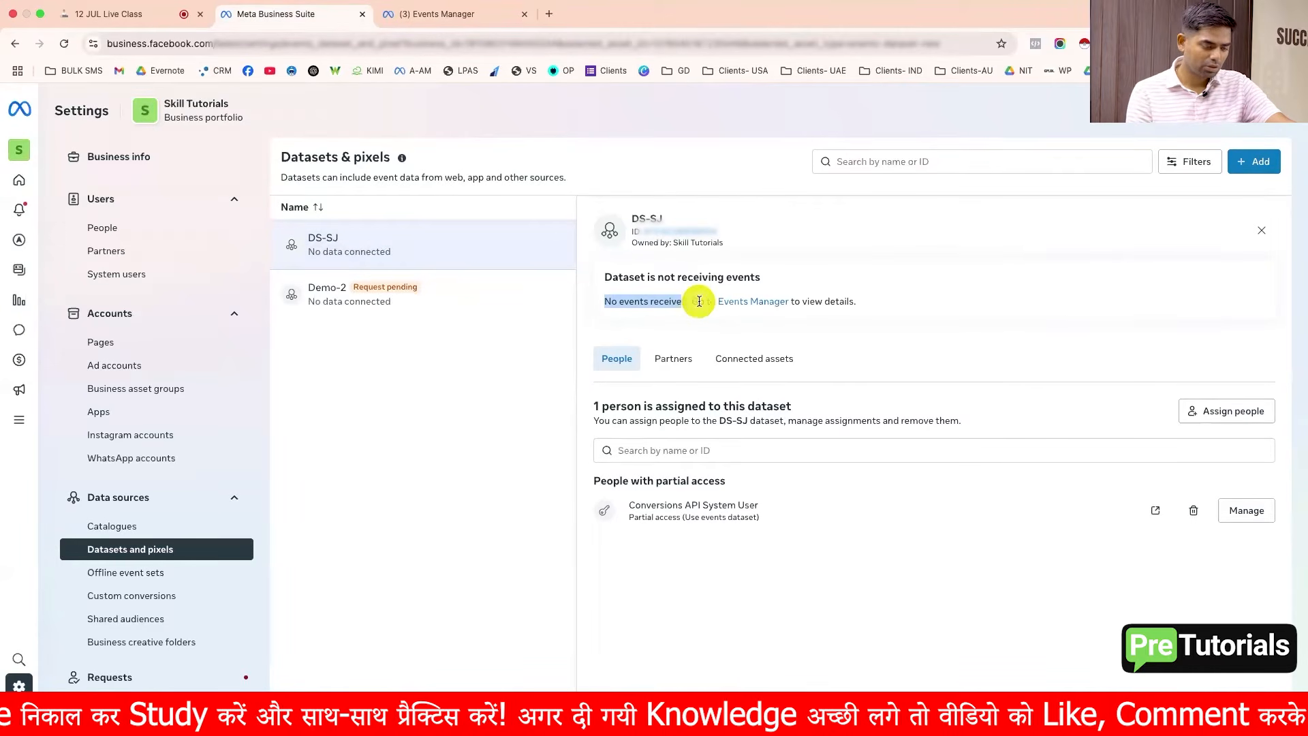
click(694, 302)
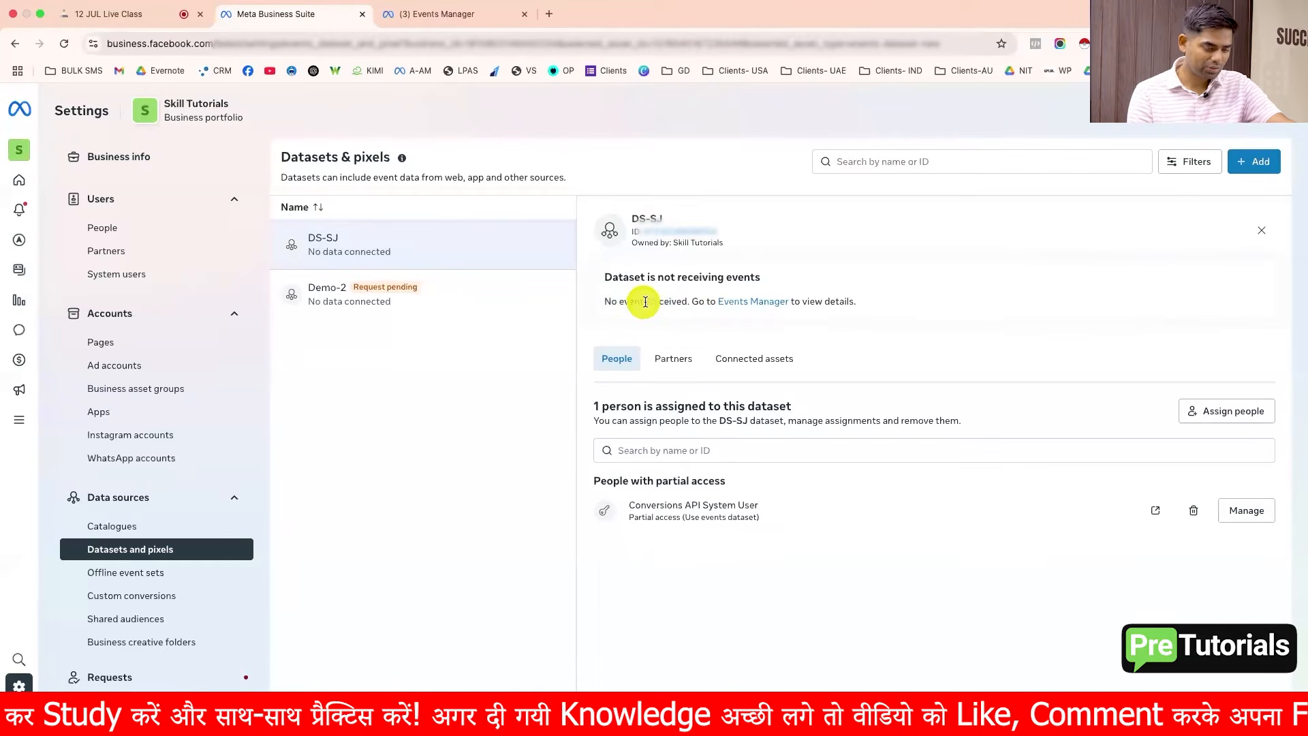
drag(686, 302, 583, 304)
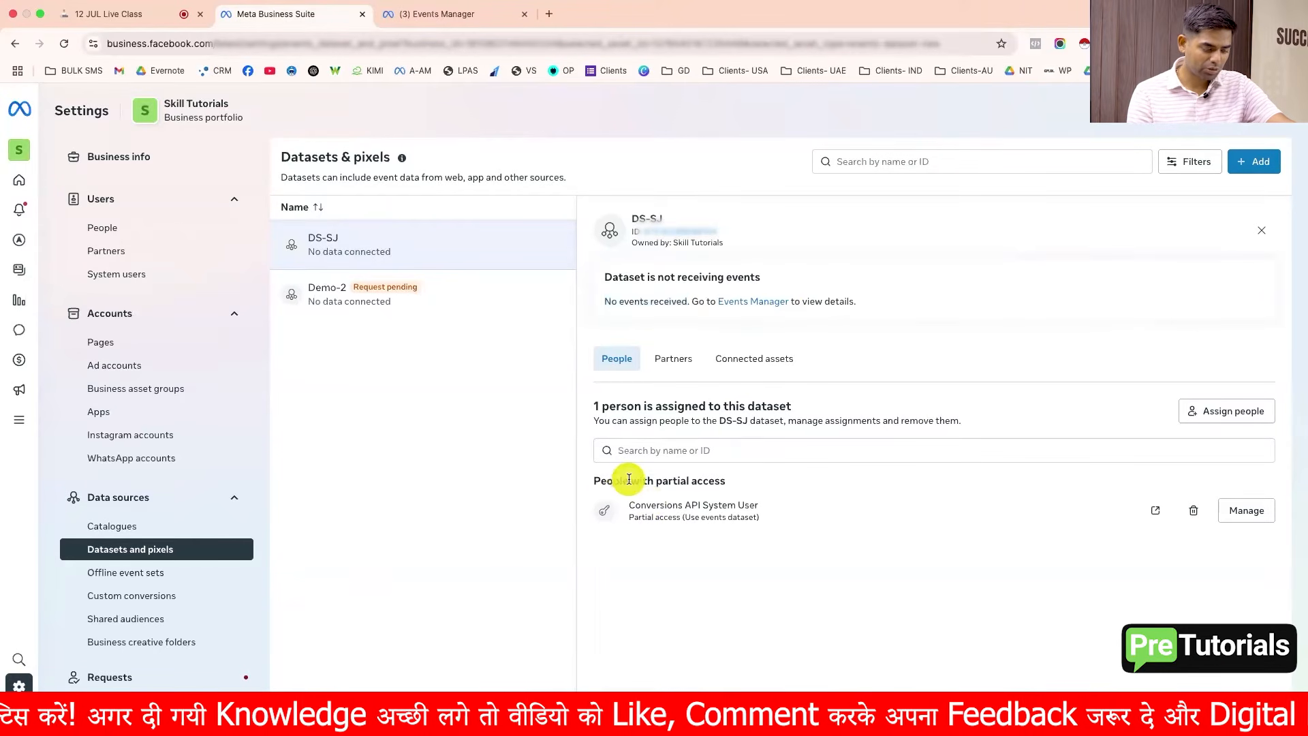
triple_click(628, 479)
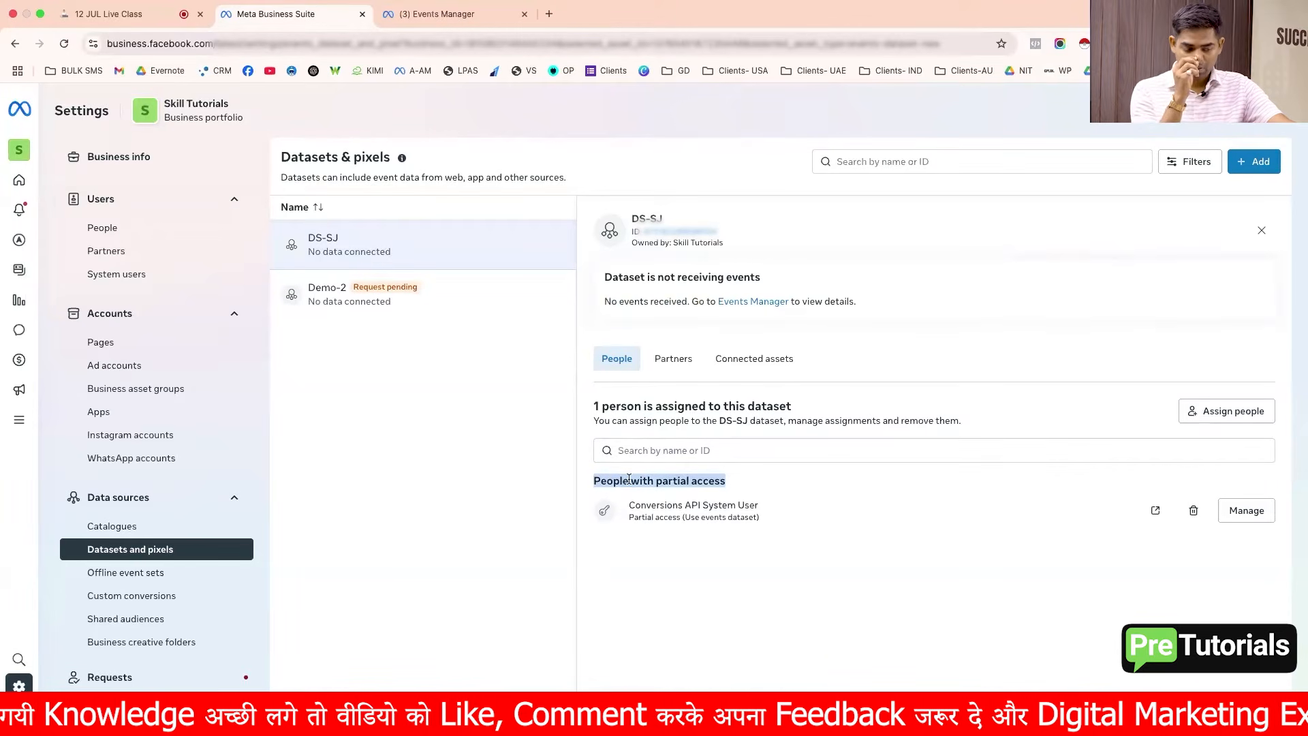
Step: Assign two people to the DS-SJ dataset with full control to manage the events dataset
click(1198, 414)
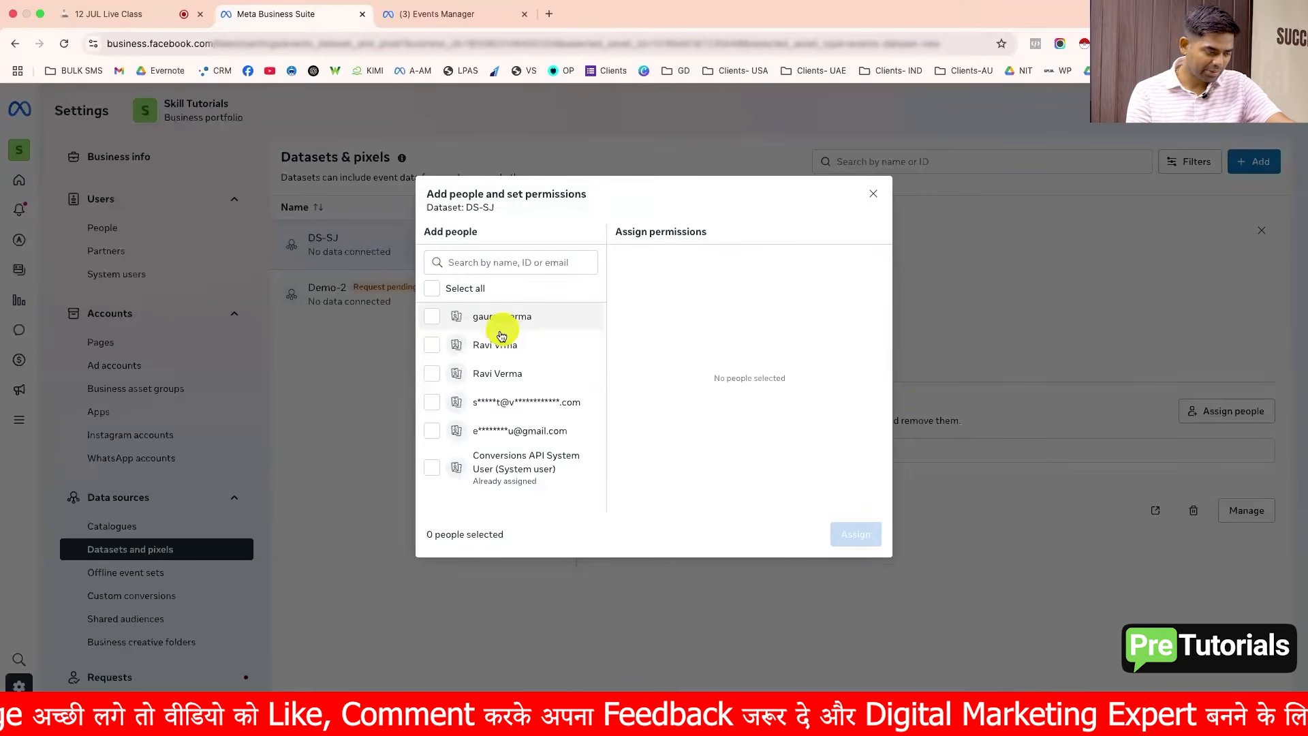
click(496, 345)
click(498, 374)
click(626, 363)
click(851, 542)
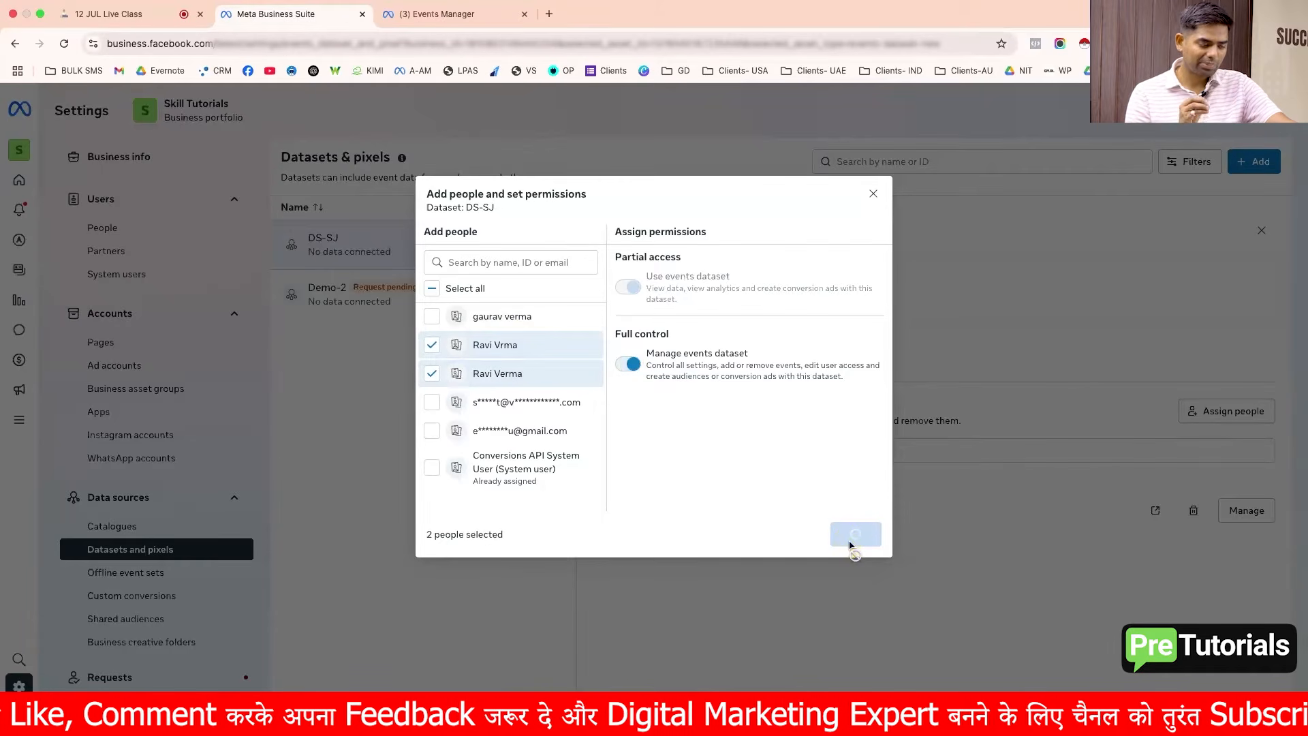